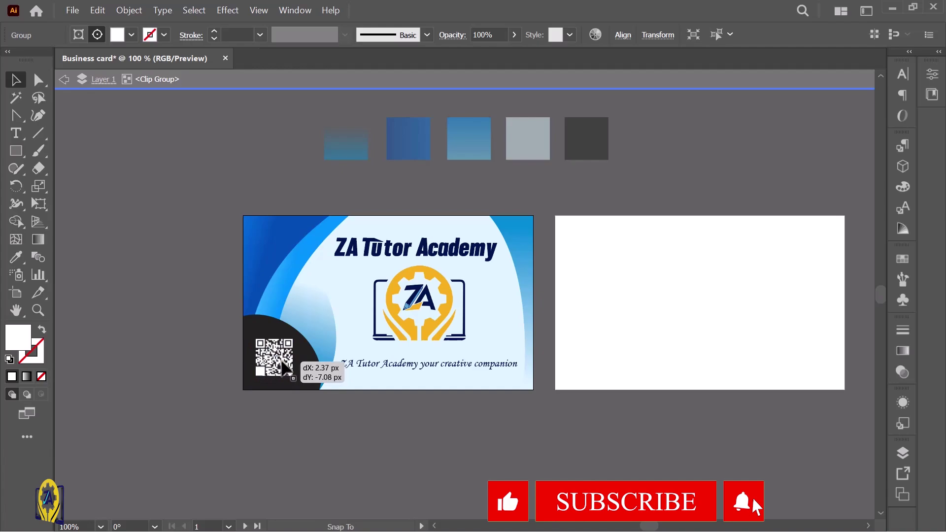
Examine the finished front and back business card designs, including the logo, QR codes and contact details
click(398, 430)
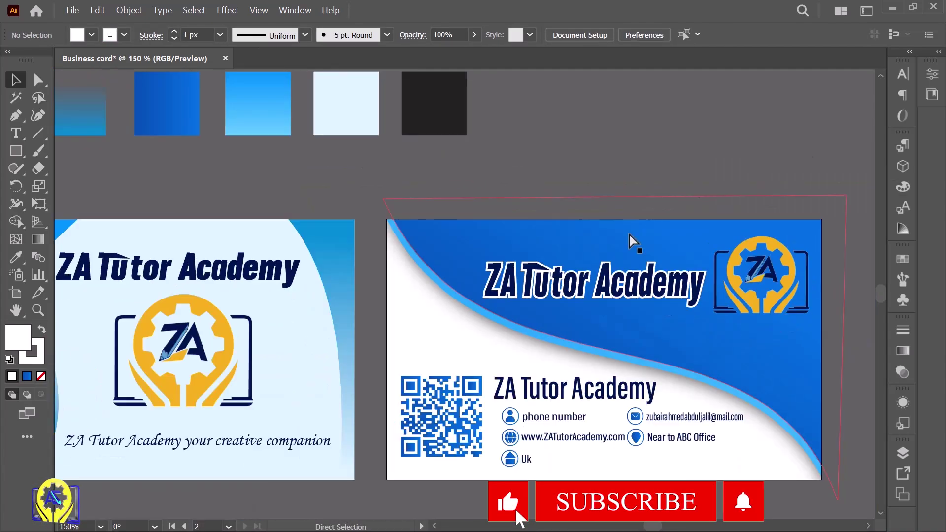
scroll(548, 247, down, 4)
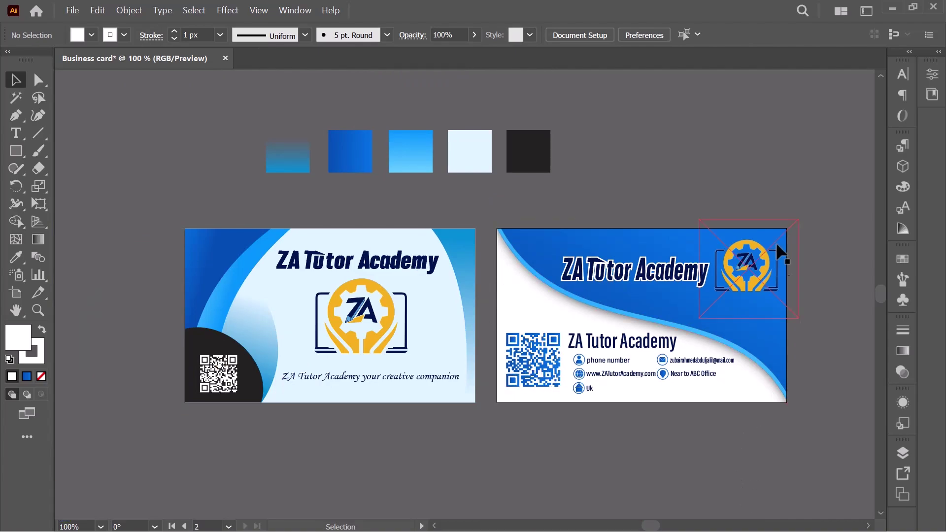
scroll(385, 339, up, 5)
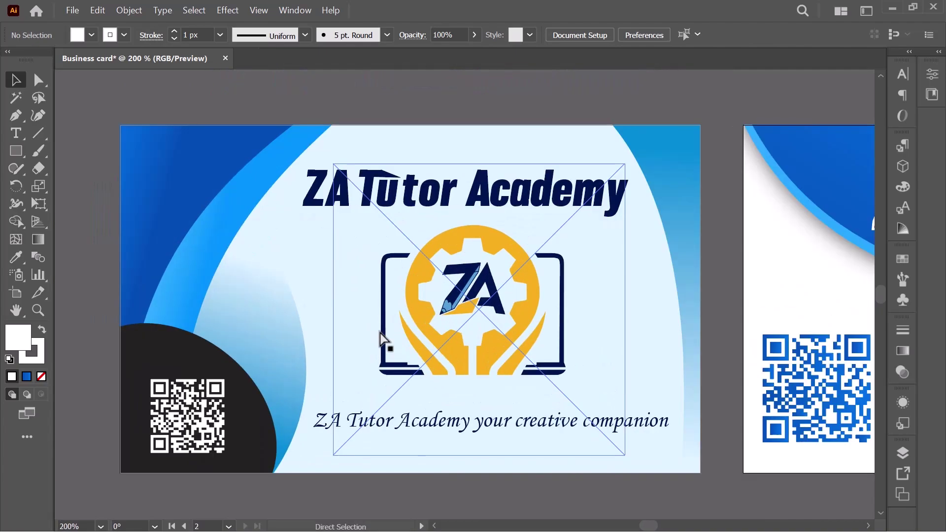
scroll(385, 339, down, 3)
scroll(598, 303, right, 10)
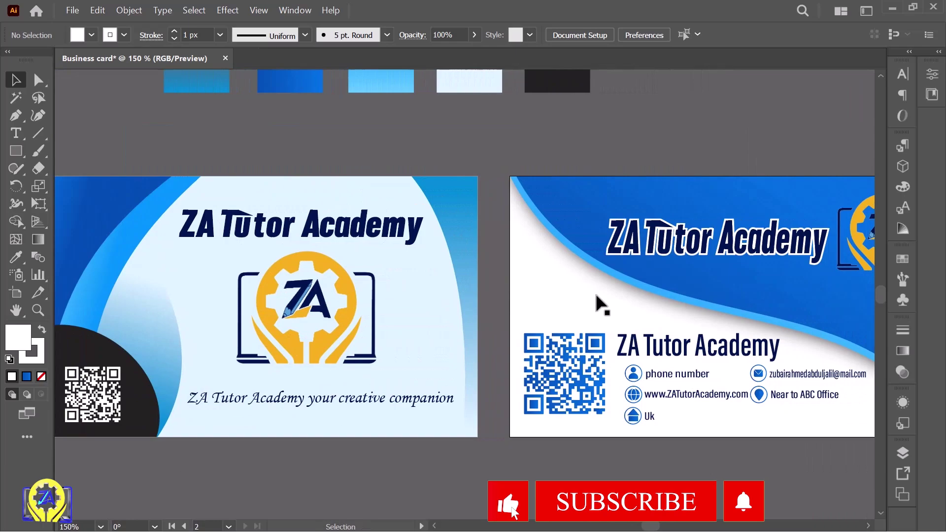
scroll(597, 297, up, 3)
scroll(618, 265, down, 5)
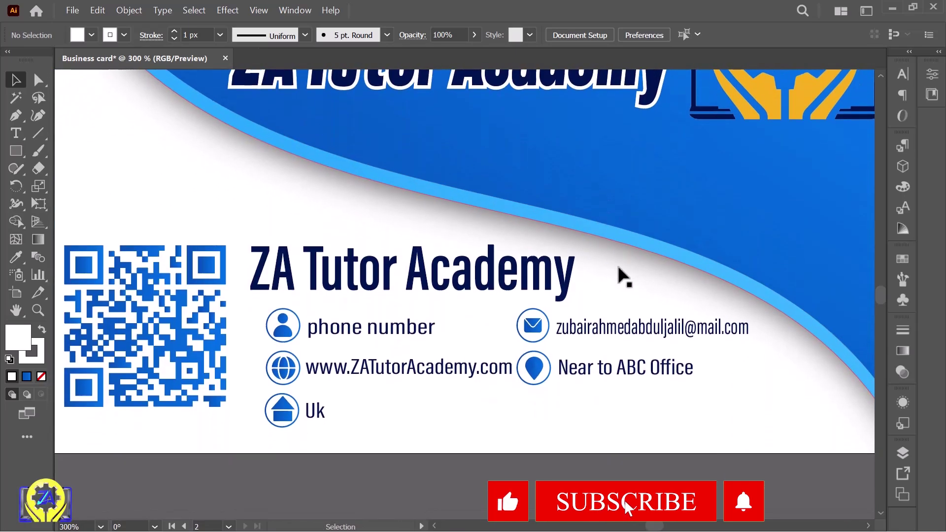
scroll(657, 355, down, 5)
scroll(513, 245, left, 4)
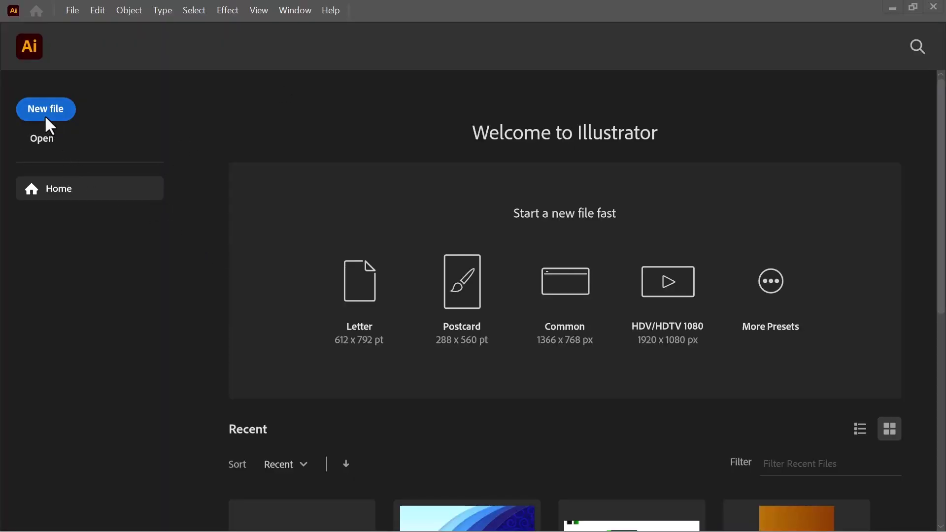
Create a document named "Business card" at 270 x 162 px with 2 artboards, RGB Color and High (300 ppi) raster effects
click(46, 117)
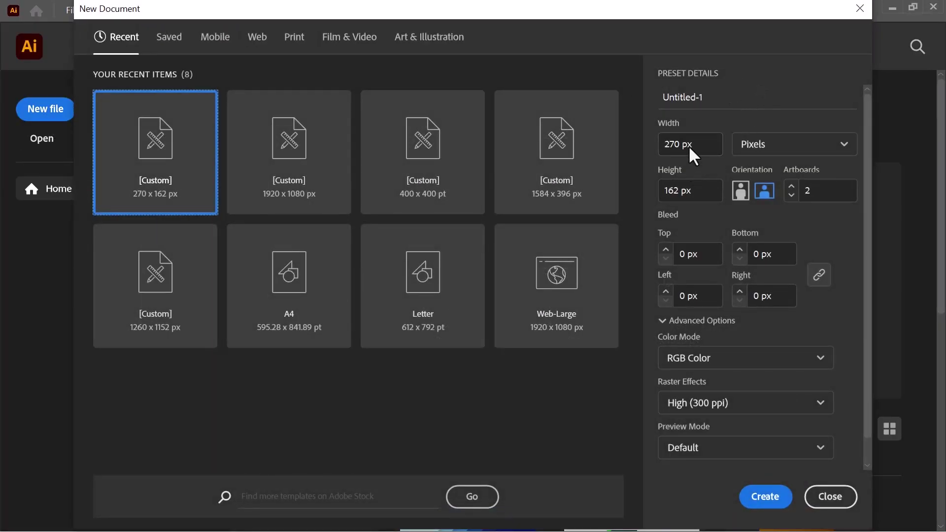
text(Busi)
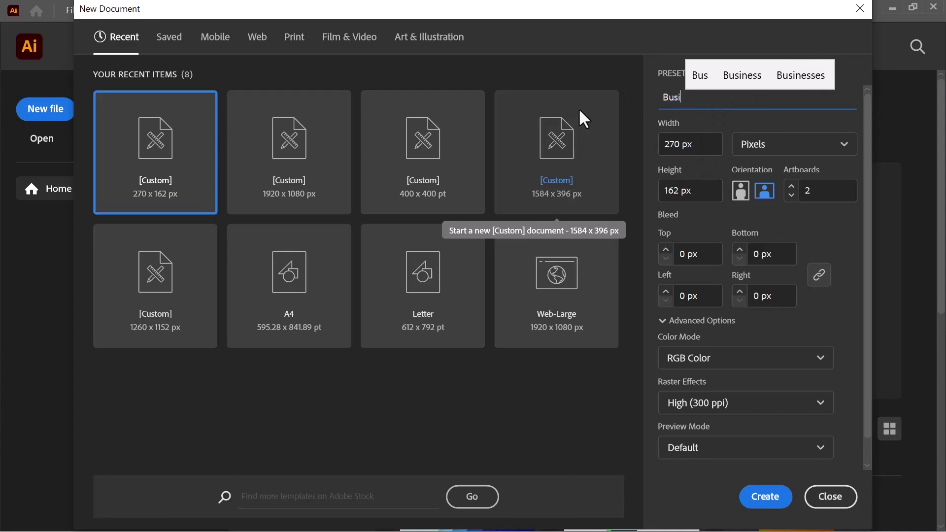
text(ness card)
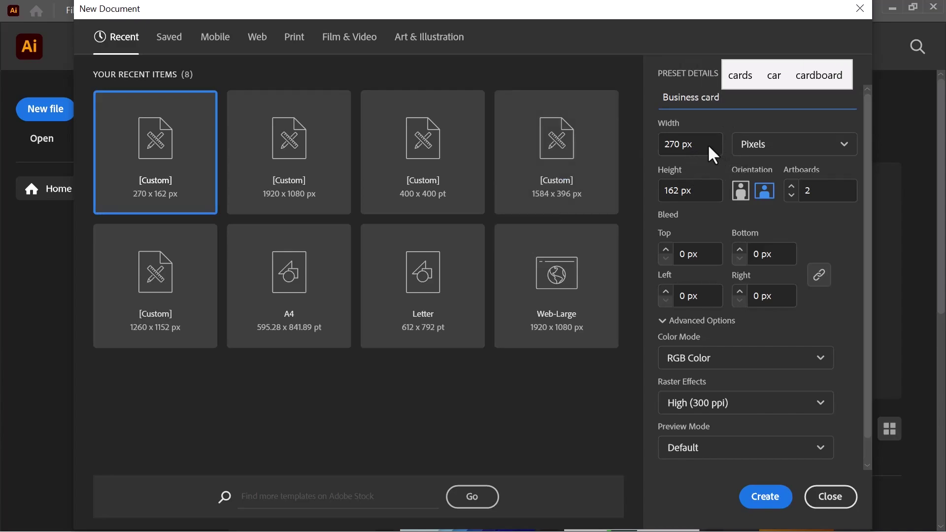
click(710, 150)
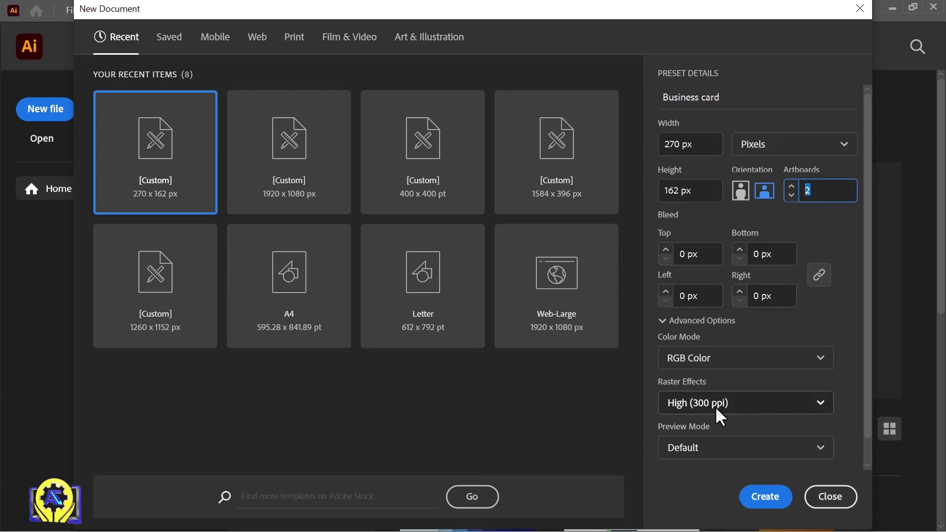
click(778, 496)
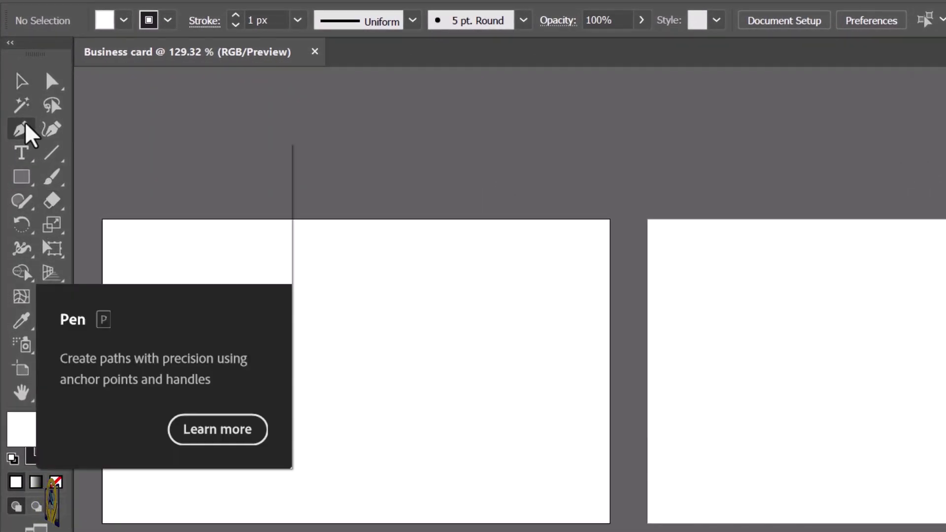
Draw a closed Pen shape covering the left part of the first artboard, with an inward-curving right edge and overhanging the artboard edges
click(16, 117)
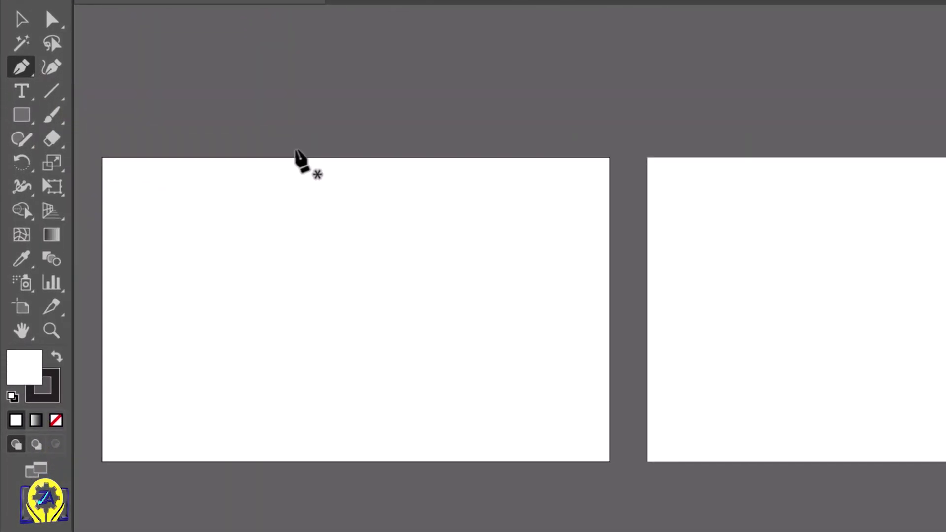
click(567, 150)
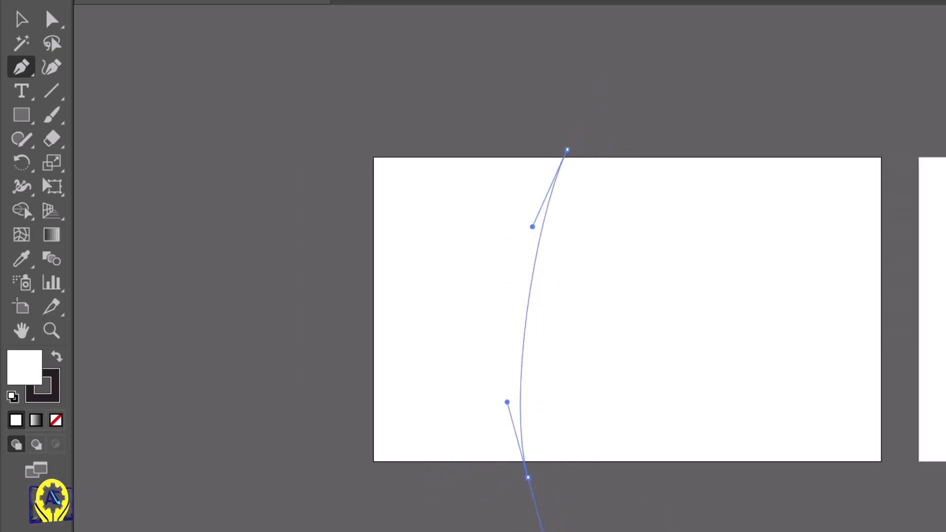
drag(532, 500, 531, 500)
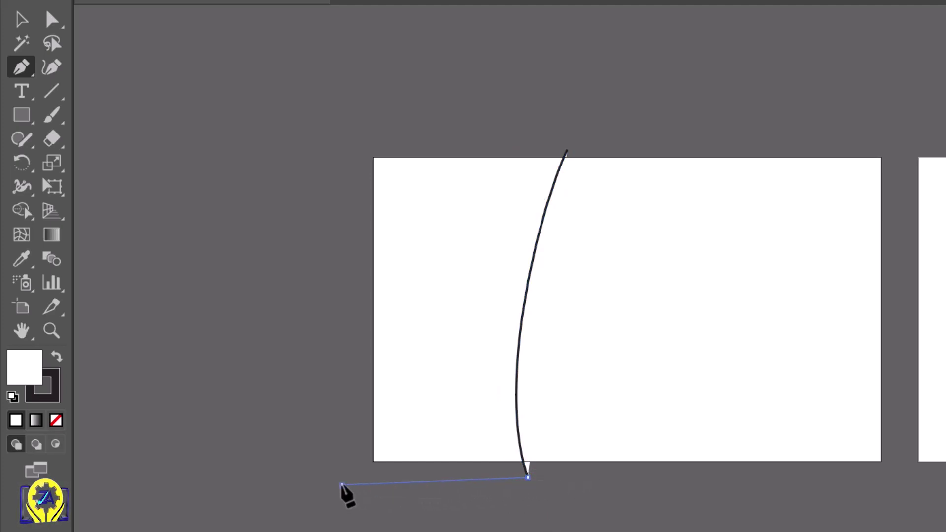
click(343, 485)
click(342, 146)
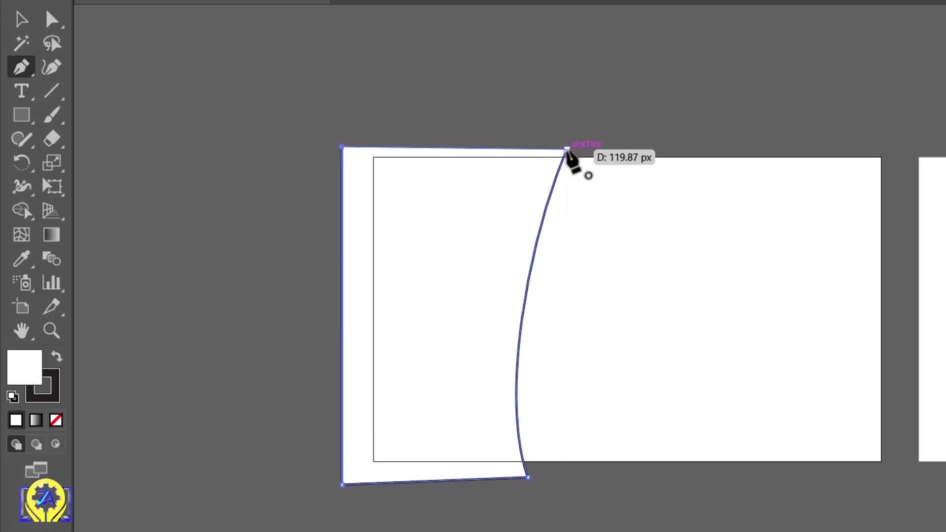
click(567, 150)
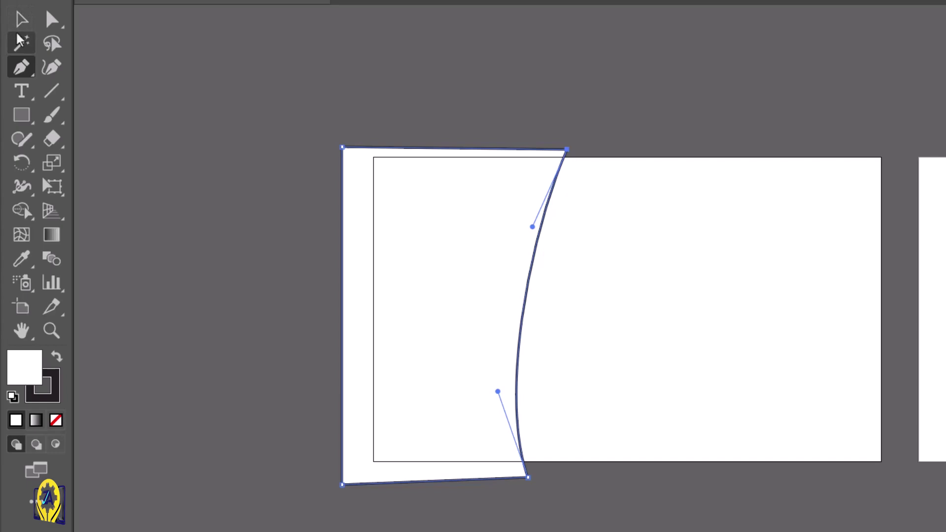
Remove the stroke from the curved shape and set its fill colour to c45858
click(19, 19)
click(57, 400)
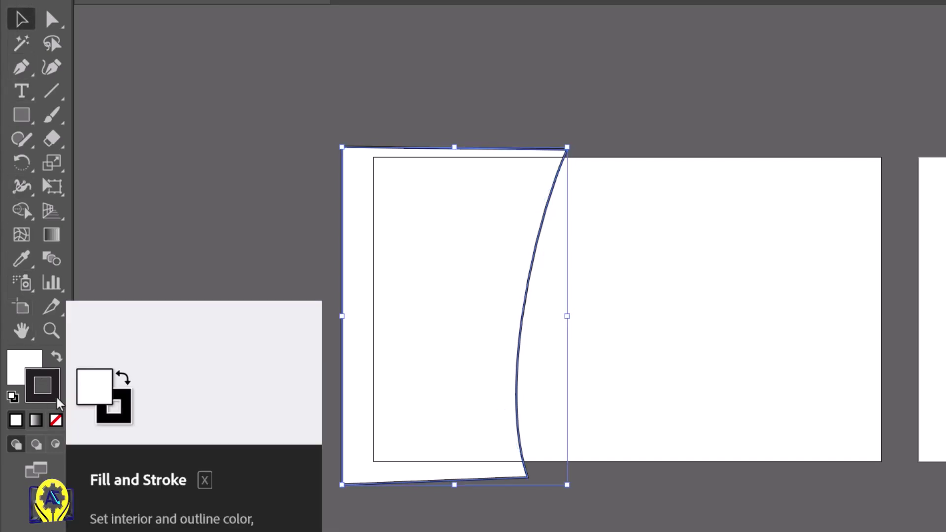
click(56, 420)
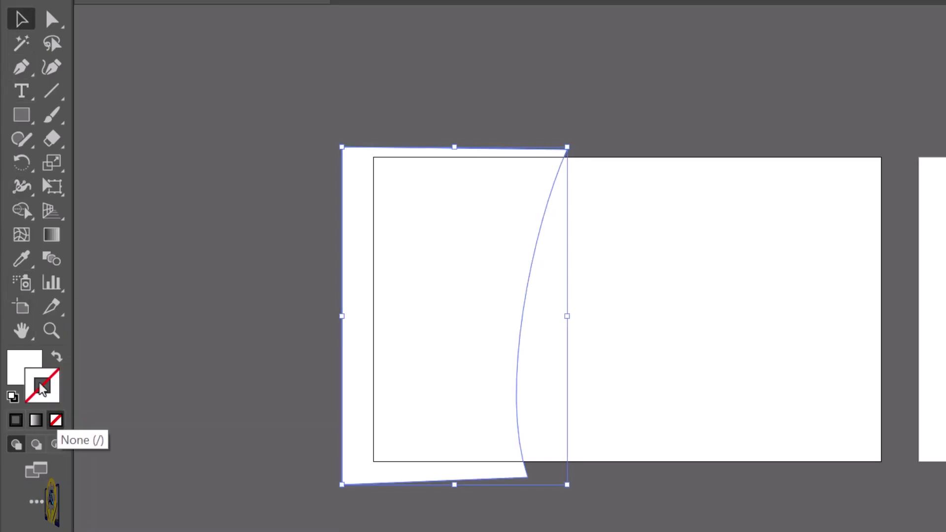
double_click(19, 367)
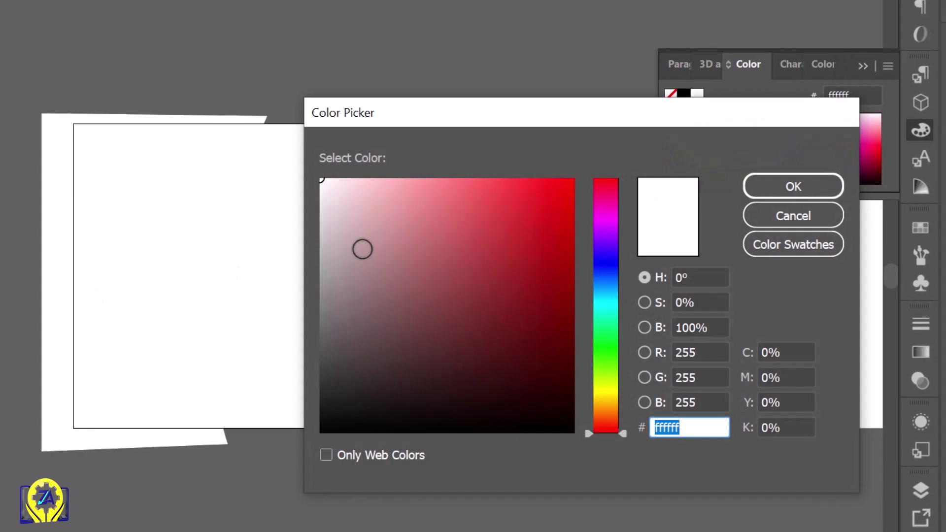
text(c45858)
click(779, 186)
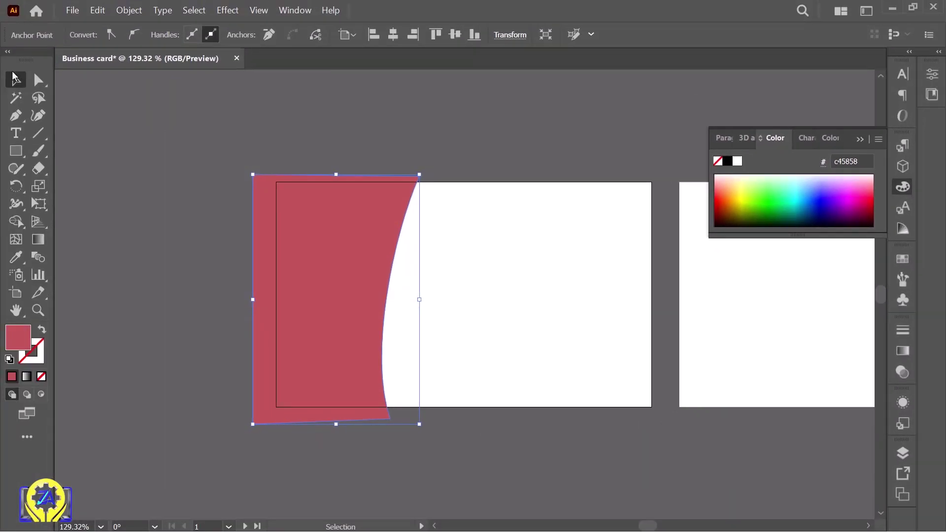
click(372, 142)
scroll(543, 144, down, 2)
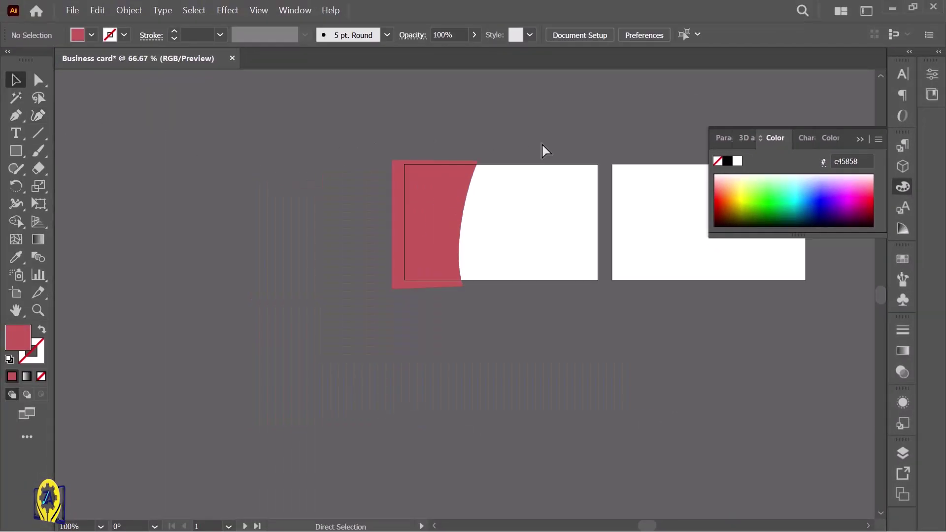
click(860, 139)
Paste the five copied colour swatch squares and place them in the empty area above the artboards
scroll(622, 244, up, 4)
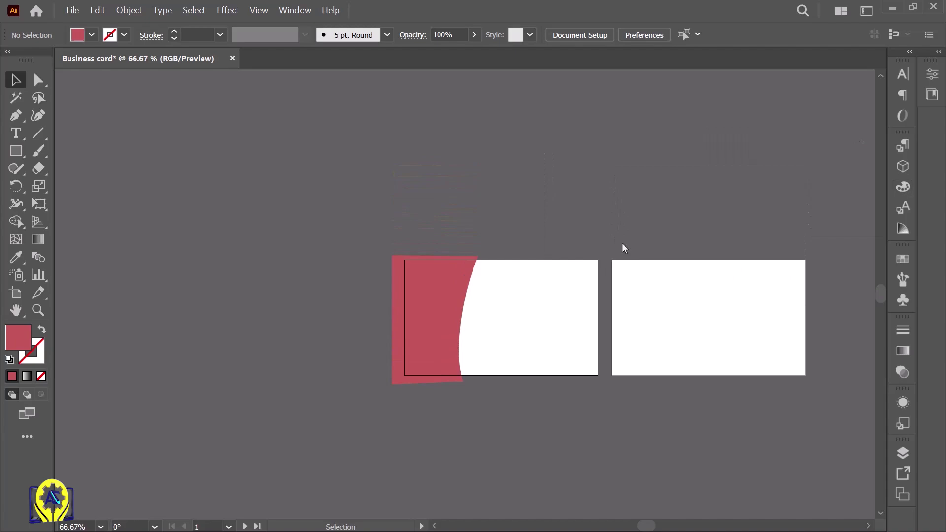
scroll(622, 244, left, 4)
scroll(622, 244, right, 9)
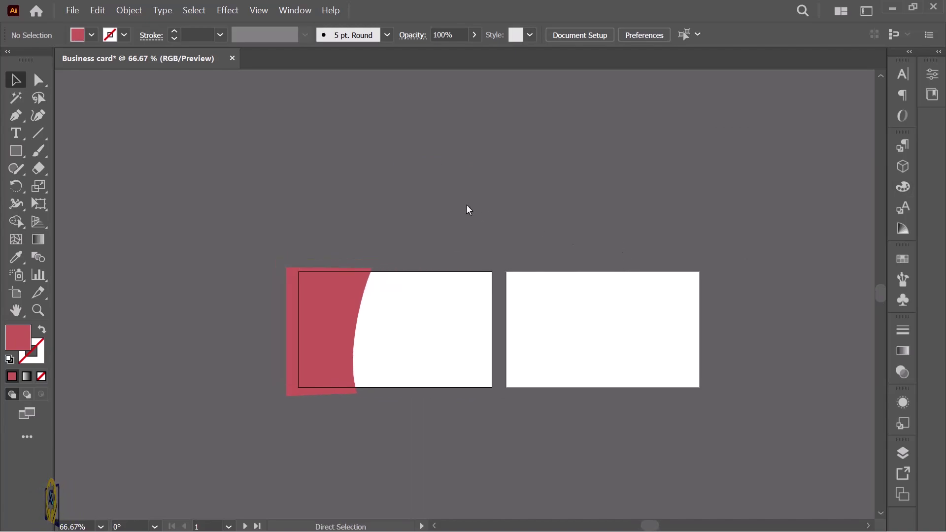
key(ctrl+v)
drag(469, 294, 450, 216)
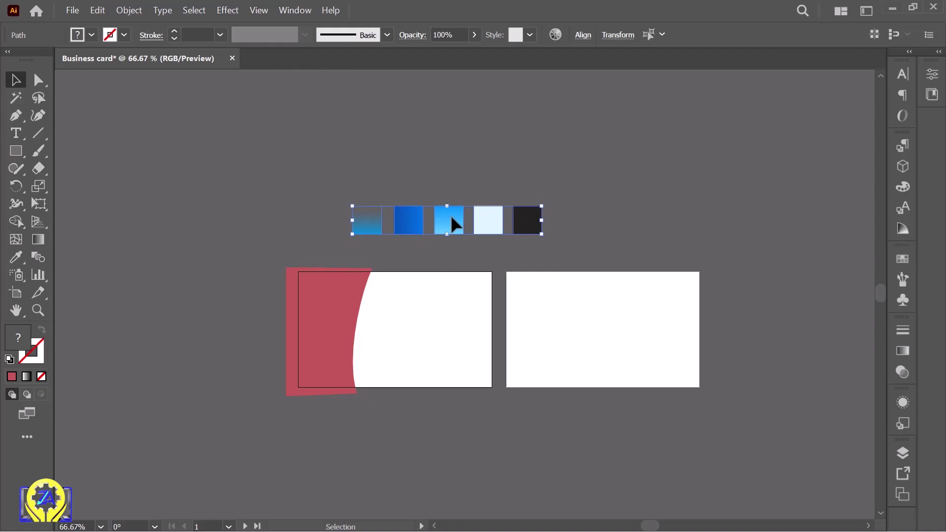
Fill the curved shape with the light blue gradient sampled from the middle swatch
scroll(489, 244, up, 1)
click(246, 354)
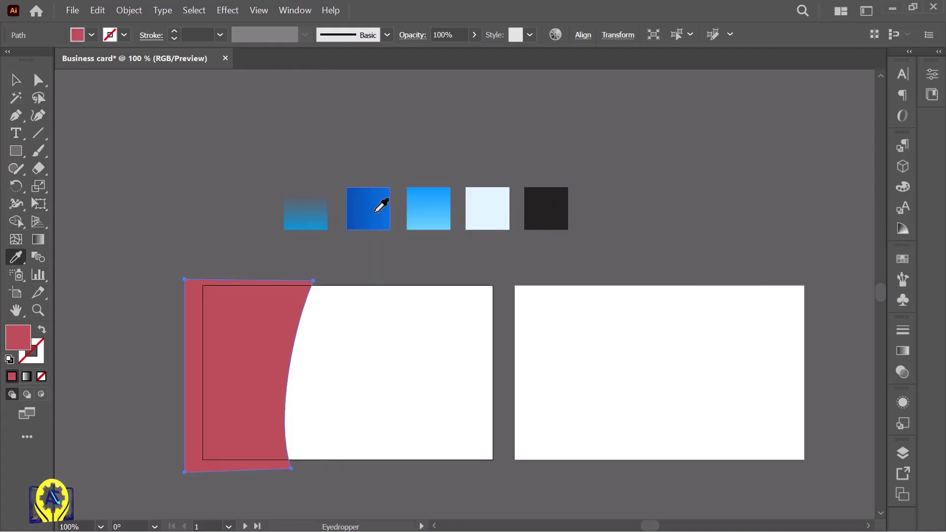
click(437, 207)
key(v)
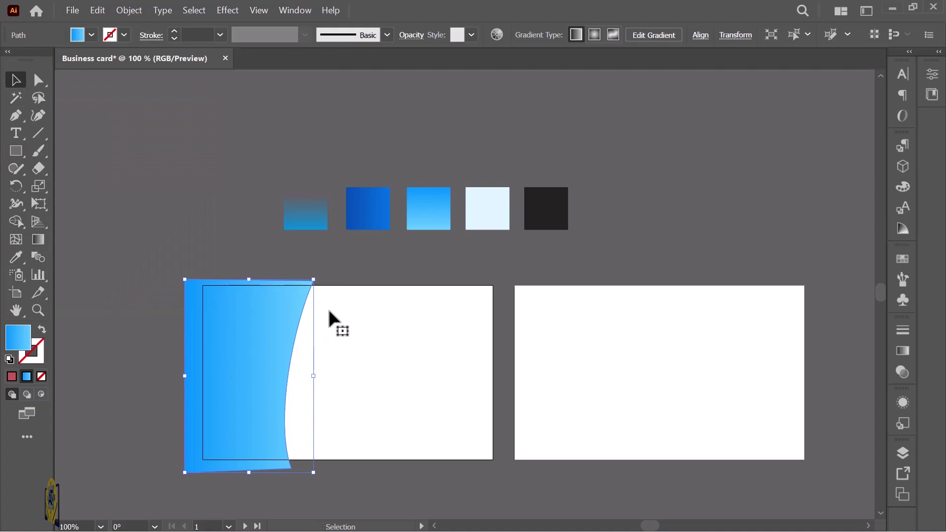
Move the curved shape's lower-right anchor towards the artboard's left edge and adjust both curve handles to bow the edge
key(a)
key(ctrl+shift+a)
drag(292, 470, 214, 474)
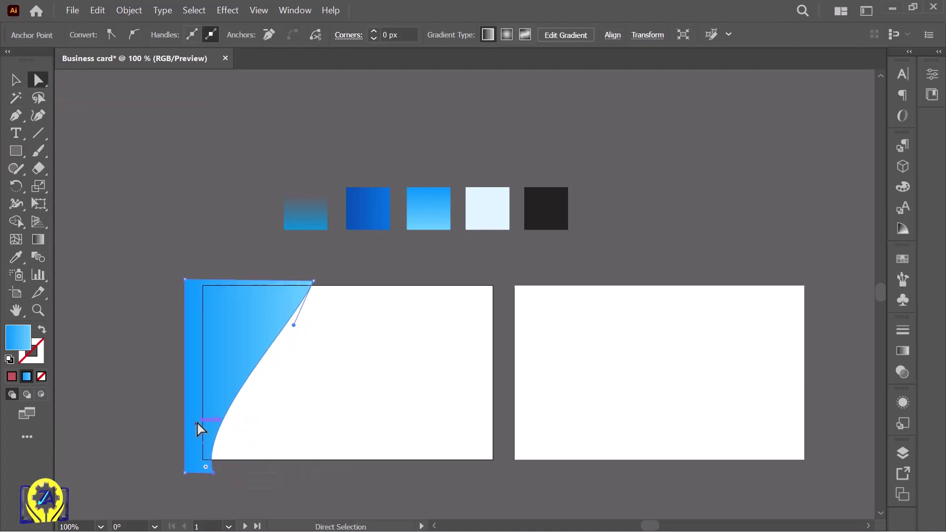
scroll(197, 439, up, 3)
scroll(335, 435, down, 2)
drag(197, 314, 359, 191)
scroll(359, 191, up, 3)
drag(488, 193, 391, 180)
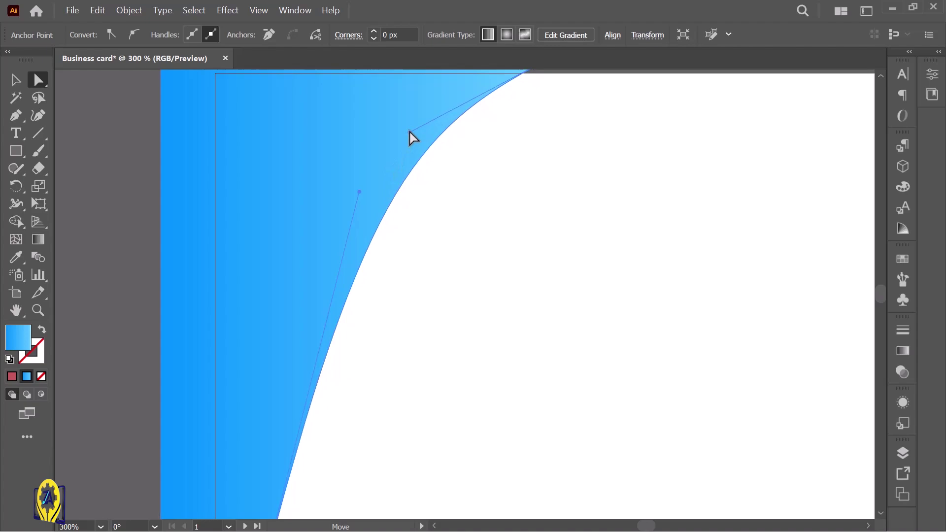
drag(412, 138, 410, 134)
Move the lower-right anchor about 20 px to the right and smooth the edge into an even arc with the curve handles
scroll(475, 200, down, 2)
drag(359, 417, 394, 420)
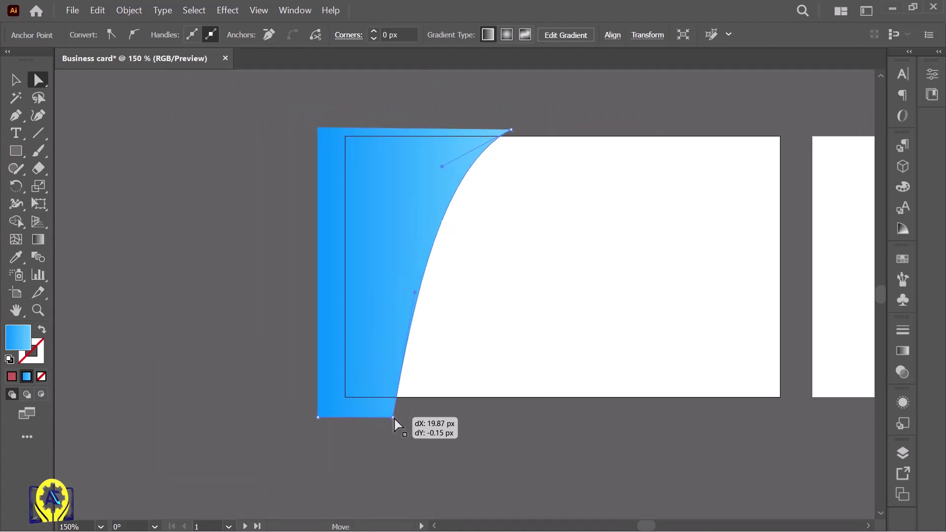
drag(412, 294, 382, 294)
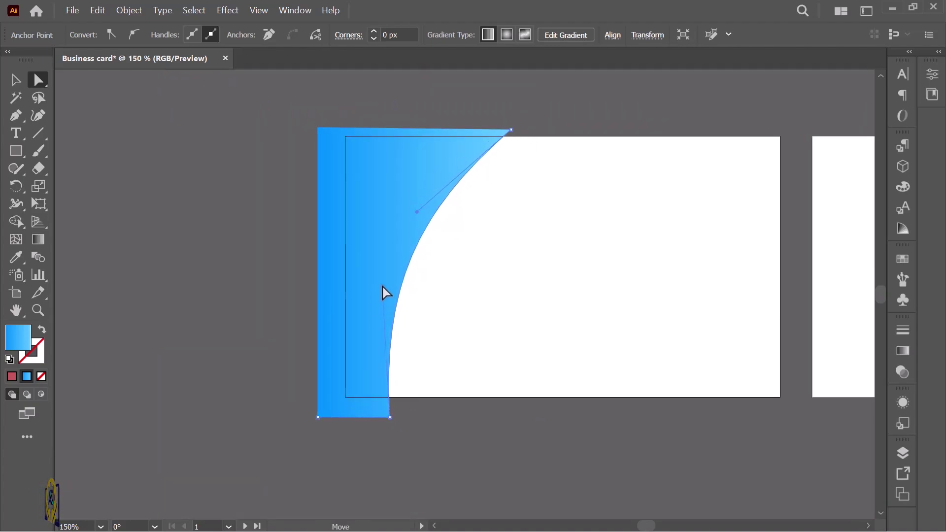
key(ctrl+shift+a)
Duplicate the curved shape slightly up and to the left, and fill the copy with the dark blue gradient from the second swatch
click(390, 237)
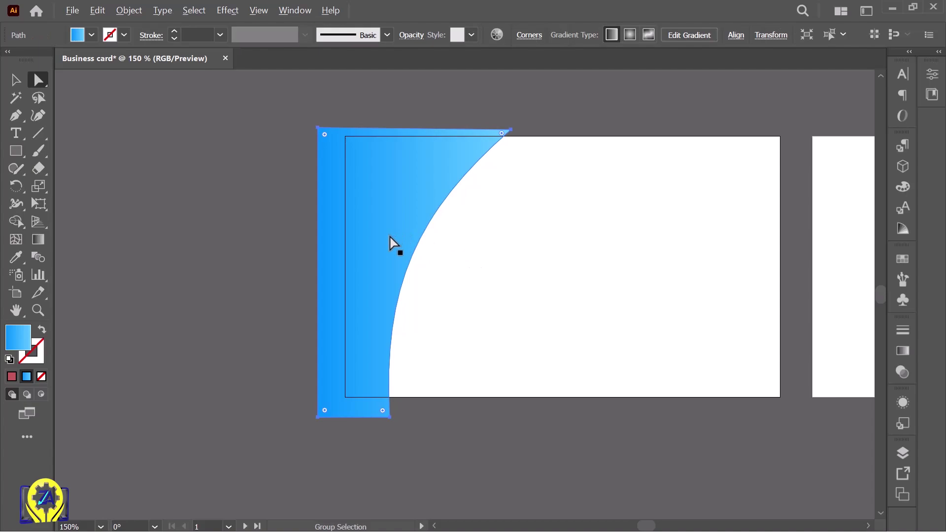
drag(389, 237, 369, 231)
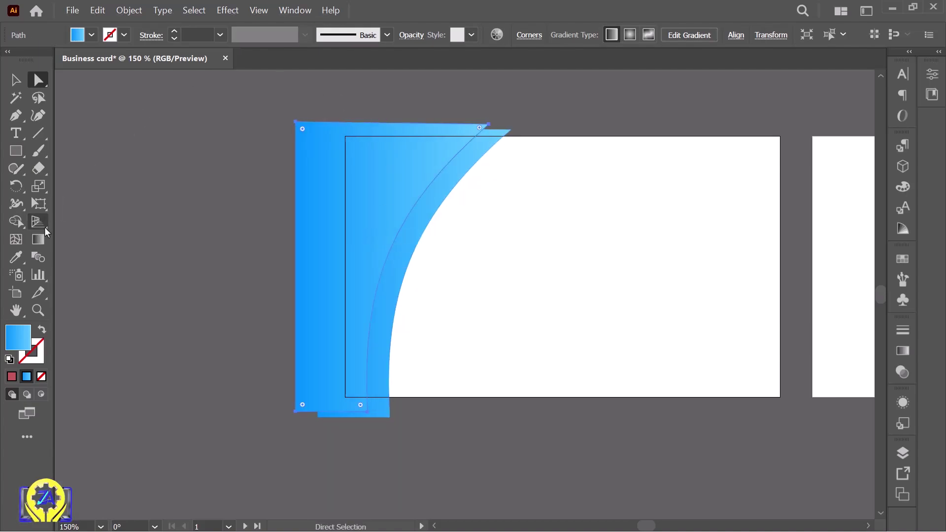
key(i)
scroll(691, 217, up, 3)
click(593, 93)
key(v)
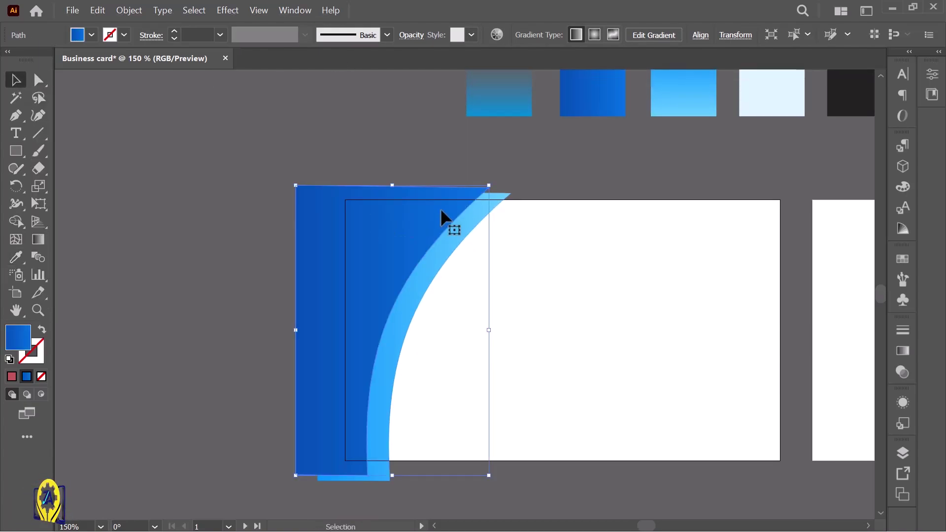
Tilt the dark blue copy slightly clockwise, shift it up-left, and redirect its gradient so the darker blue lies along the curved edge
drag(496, 184, 506, 192)
drag(419, 231, 409, 220)
key(g)
drag(402, 324, 202, 273)
drag(402, 324, 372, 317)
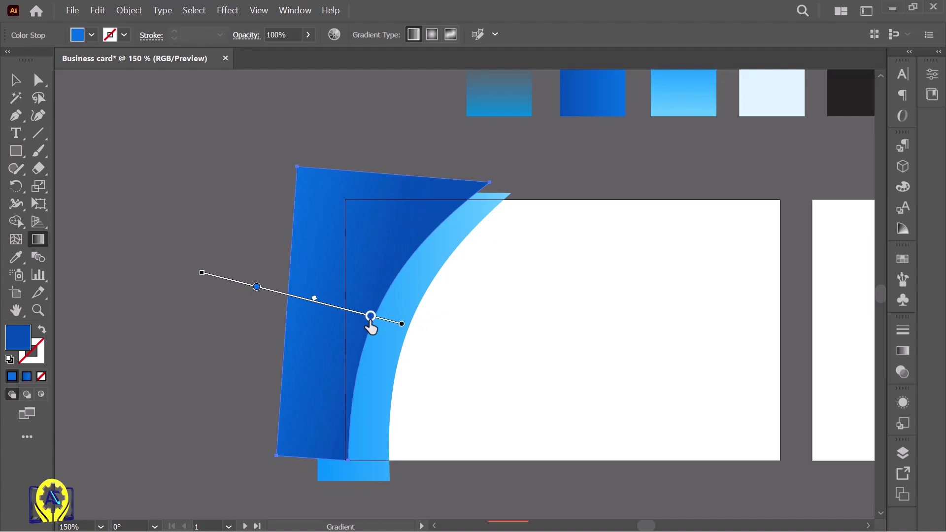
drag(202, 273, 234, 276)
Redirect the light blue shape's gradient so the deeper blue lies along its outer curve and the lighter blue beside the dark shape
key(v)
click(377, 367)
key(g)
drag(454, 342, 251, 314)
drag(251, 315, 331, 326)
key(v)
click(328, 325)
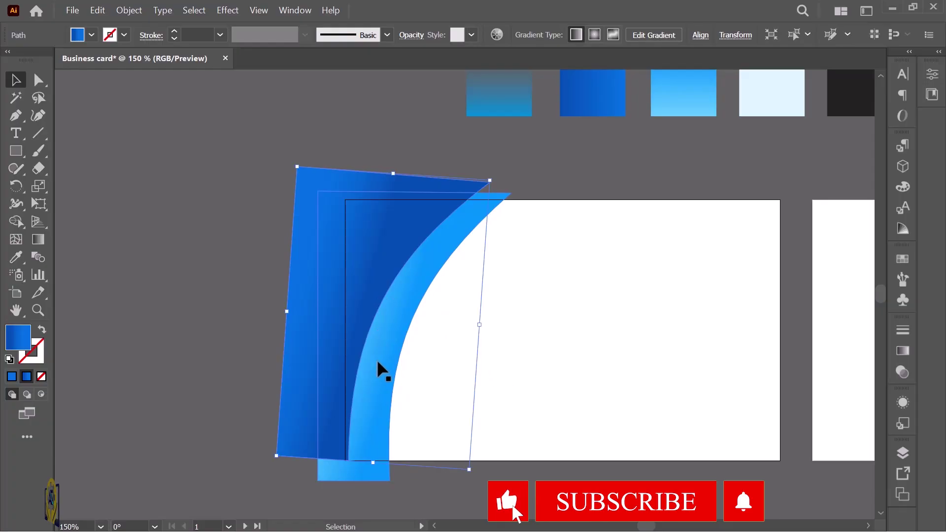
Duplicate the light blue curved shape toward the card's centre and reflect the copy across the horizontal axis
click(378, 366)
alt+drag(382, 372, 515, 385)
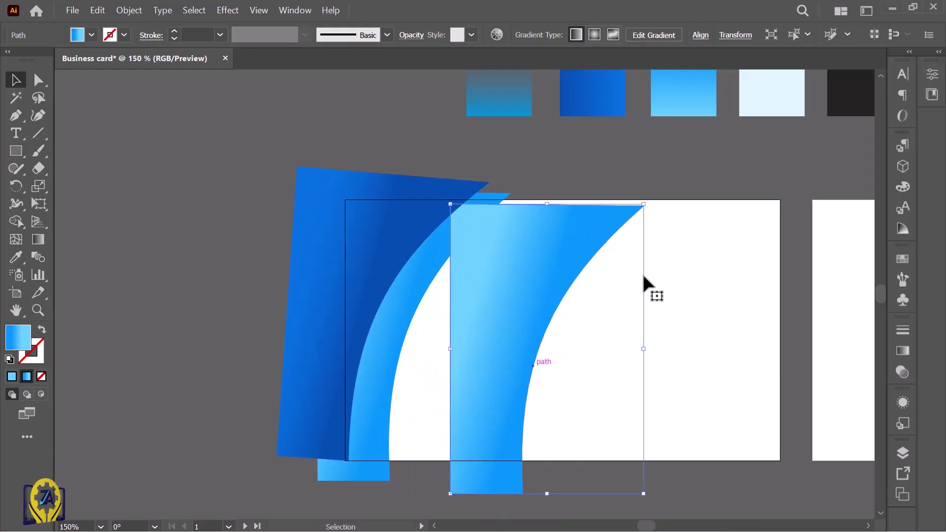
right_click(534, 253)
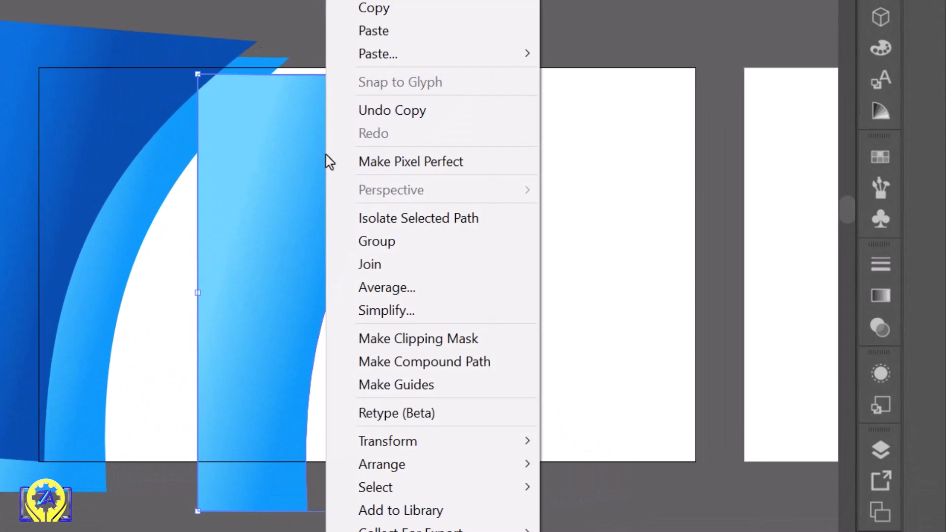
mouse_move(458, 446)
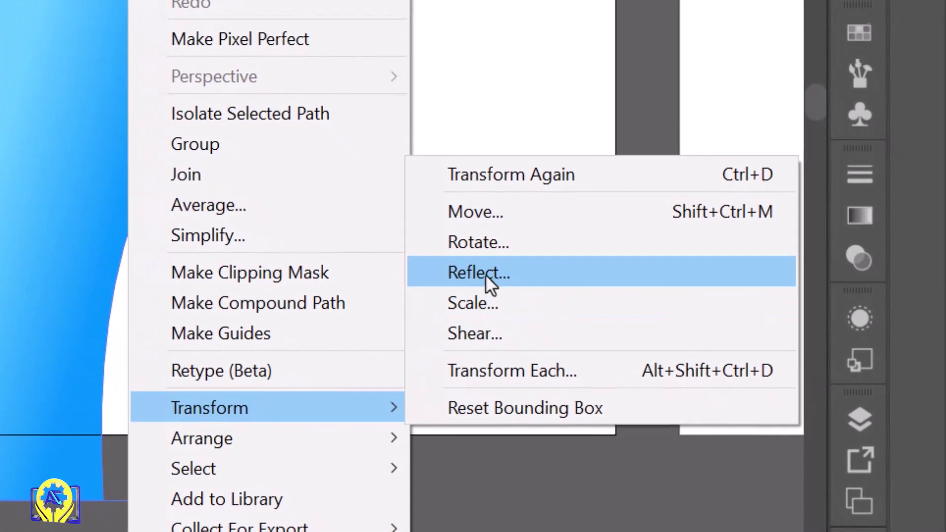
click(591, 339)
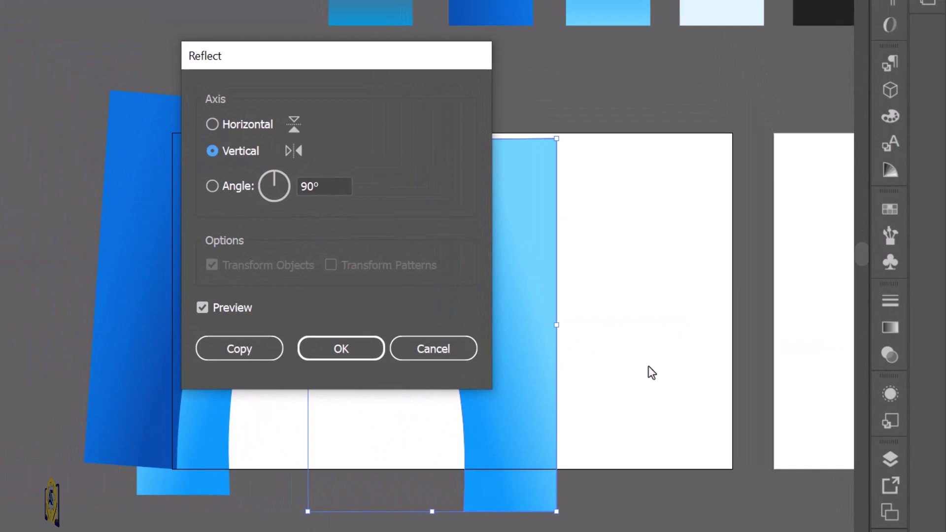
click(213, 124)
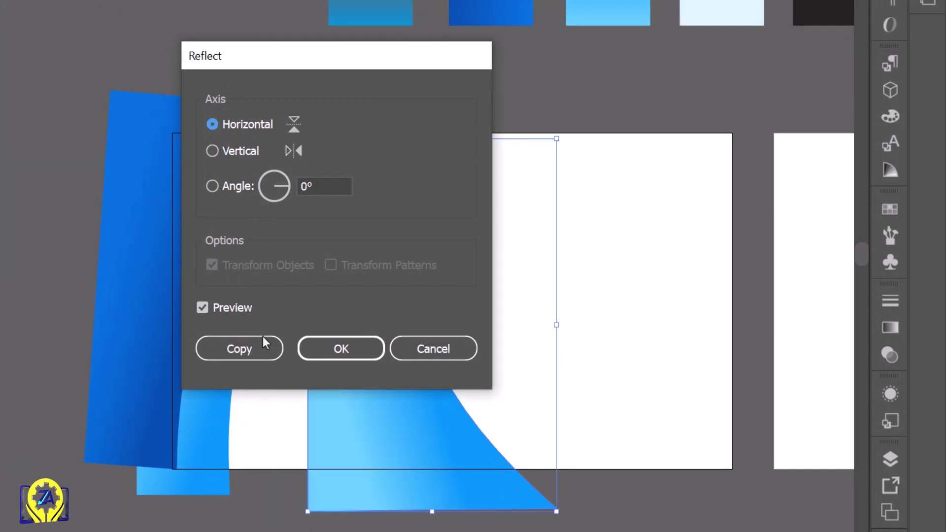
click(349, 348)
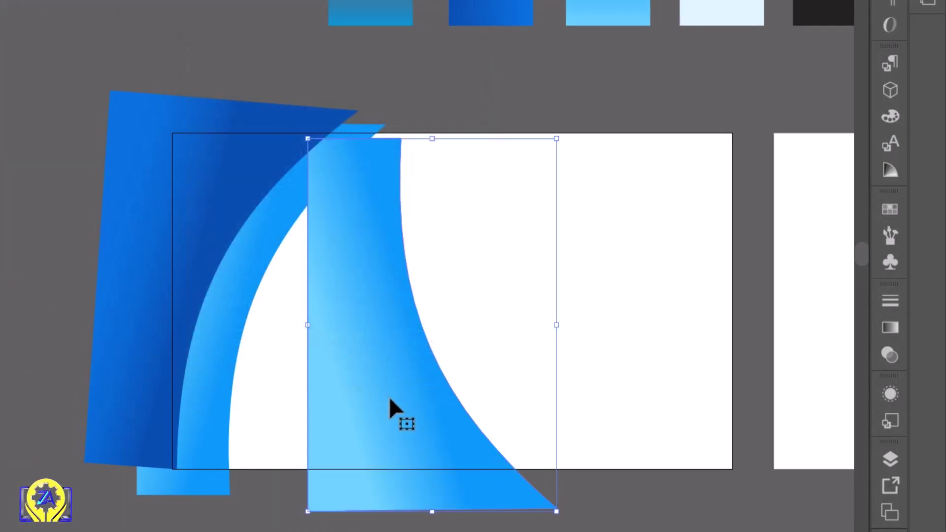
Place the flipped copy over the card's lower-left area and send it backward behind both curved shapes
drag(389, 397, 290, 391)
key(ctrl+bracketleft)
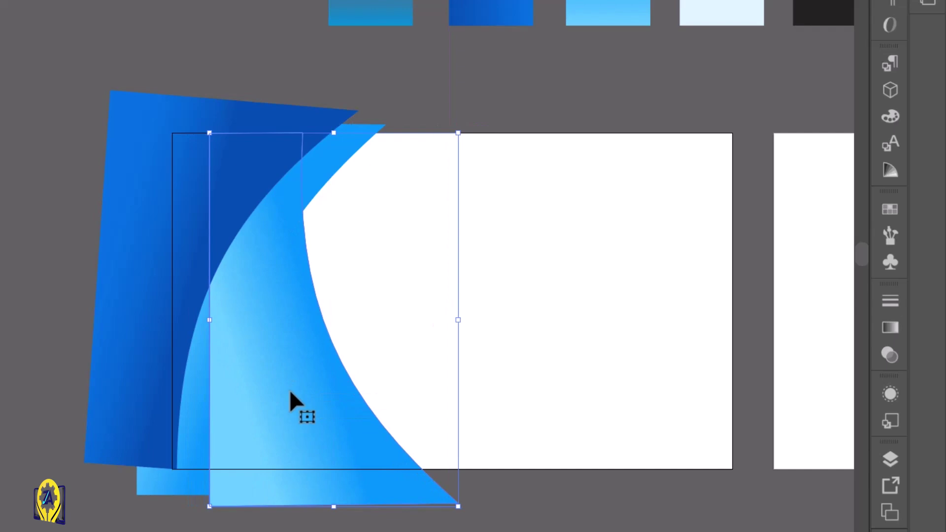
key(ctrl+bracketleft)
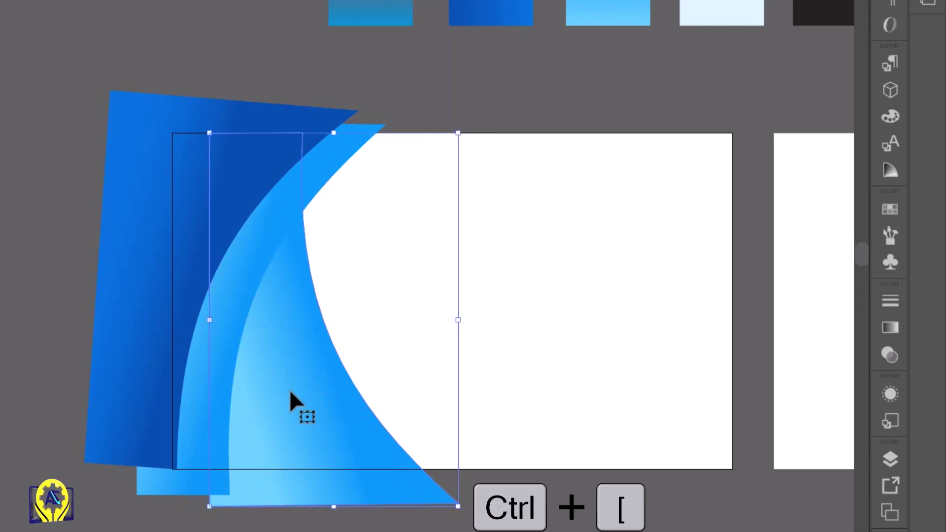
drag(317, 428, 262, 424)
Fill the flipped copy with the fading blue gradient from the first swatch, directing the blue toward its outer edge
click(24, 253)
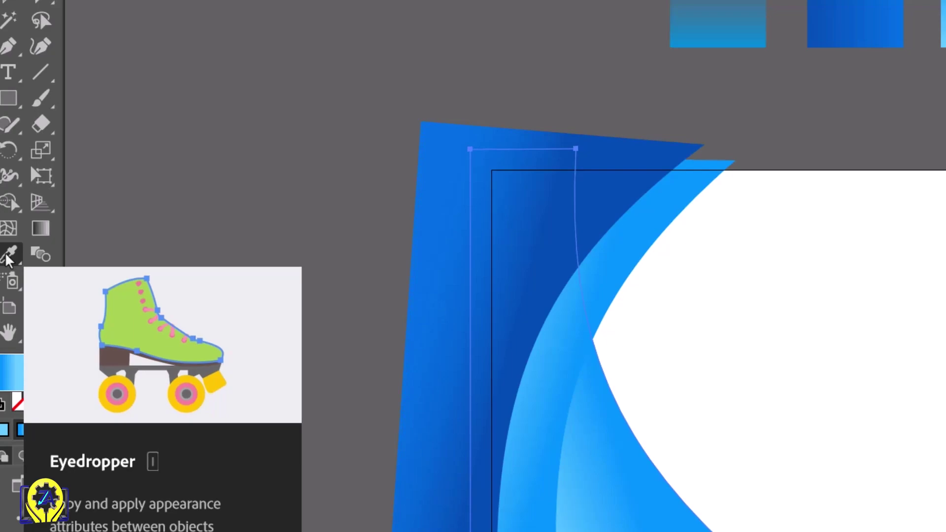
click(771, 15)
click(645, 8)
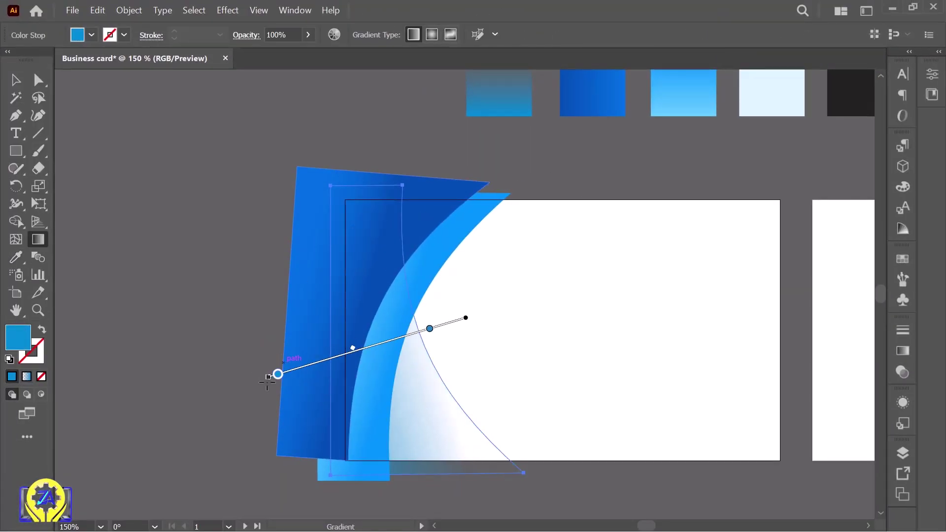
drag(296, 333, 502, 330)
Reshape the fading shape's outer edge into a rounded bulge by moving its upper and lower right anchors and curve handles
key(v)
key(a)
click(523, 473)
drag(435, 387, 556, 344)
drag(523, 474, 448, 482)
drag(481, 353, 531, 355)
drag(402, 185, 363, 257)
drag(350, 386, 414, 282)
drag(449, 482, 434, 491)
drag(516, 364, 519, 440)
Redirect the bulging shape's gradient nearly vertically, with solid blue at its bottom fading out toward its top
click(903, 350)
click(825, 406)
click(839, 237)
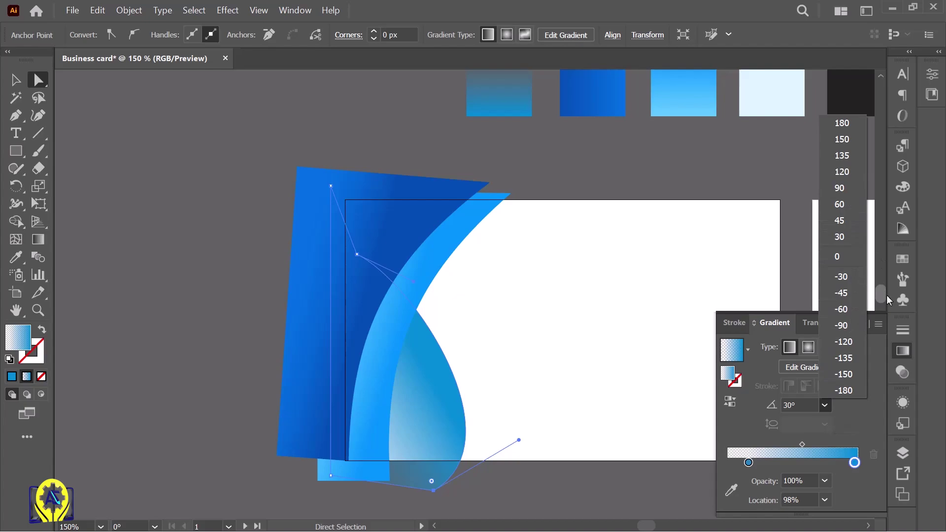
key(g)
mouse_move(410, 316)
mouse_down()
mouse_move(413, 459)
mouse_move(348, 514)
mouse_up()
mouse_move(284, 431)
mouse_down()
mouse_move(368, 375)
mouse_move(354, 364)
mouse_up()
drag(437, 470, 314, 505)
drag(328, 367, 396, 334)
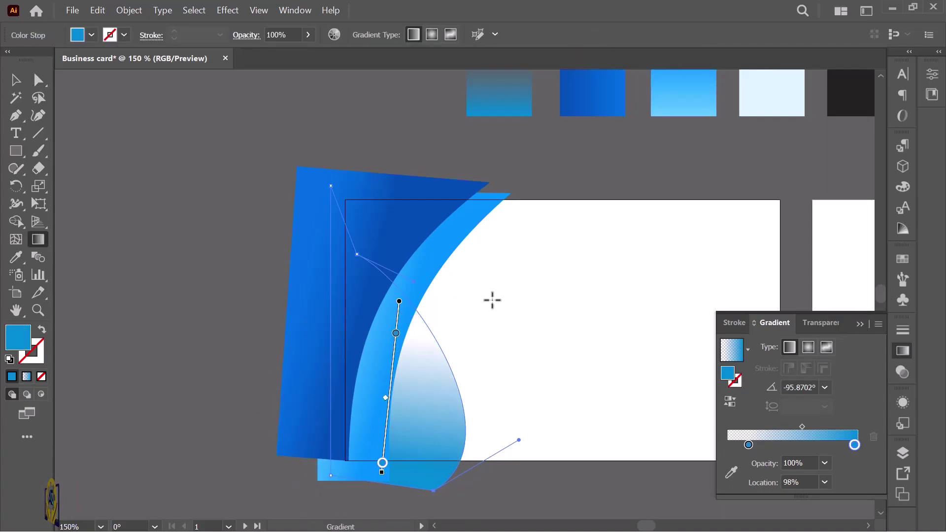
Draw an ellipse, tilt it clockwise and position it over the card's lower-left corner
key(l)
mouse_move(331, 380)
mouse_down()
mouse_move(522, 527)
mouse_move(426, 197)
mouse_up()
scroll(511, 256, up, 9)
mouse_move(378, 297)
mouse_down()
mouse_move(382, 396)
mouse_move(382, 326)
mouse_move(318, 298)
mouse_up()
click(17, 80)
drag(425, 454, 417, 389)
drag(395, 306, 406, 289)
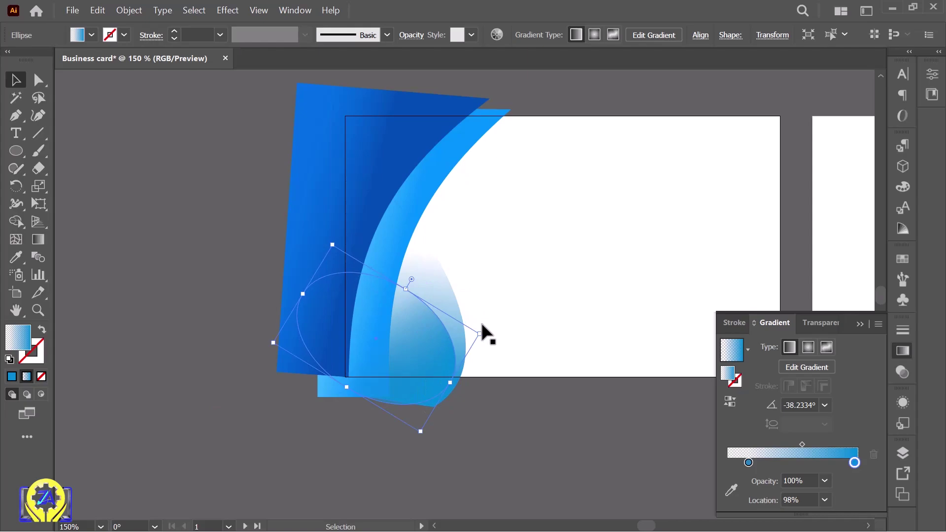
drag(486, 334, 433, 349)
Fill the ellipse with the solid black from the last swatch and deselect it
scroll(433, 348, up, 3)
click(16, 257)
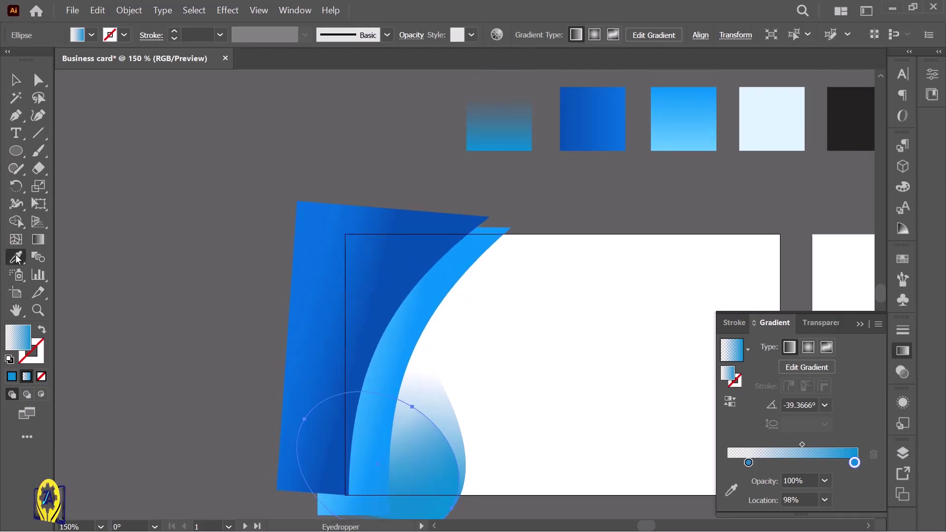
scroll(356, 302, right, 3)
click(729, 109)
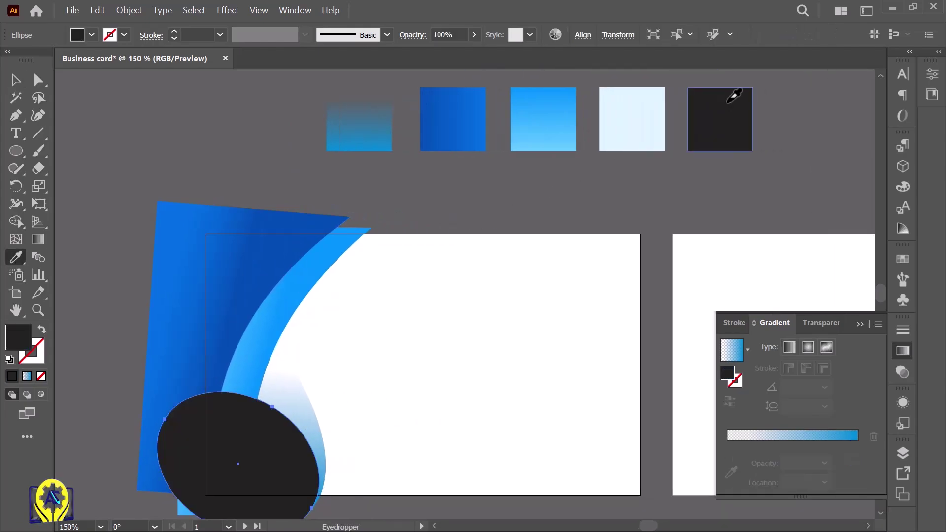
key(v)
key(ctrl+shift+a)
scroll(175, 221, down, 3)
Duplicate the dark blue curved shape onto the middle of the card and reflect the copy across the vertical axis
click(255, 213)
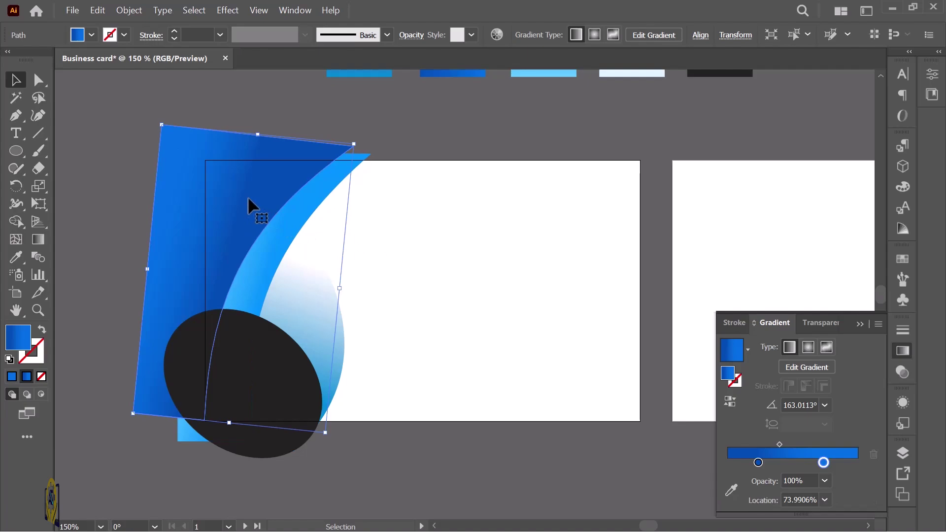
drag(248, 202, 464, 245)
right_click(461, 243)
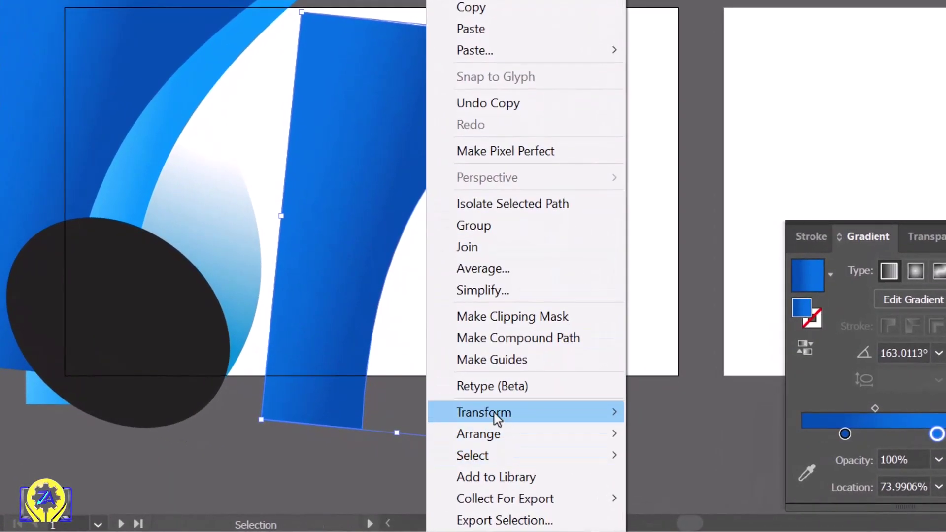
mouse_move(497, 423)
click(660, 311)
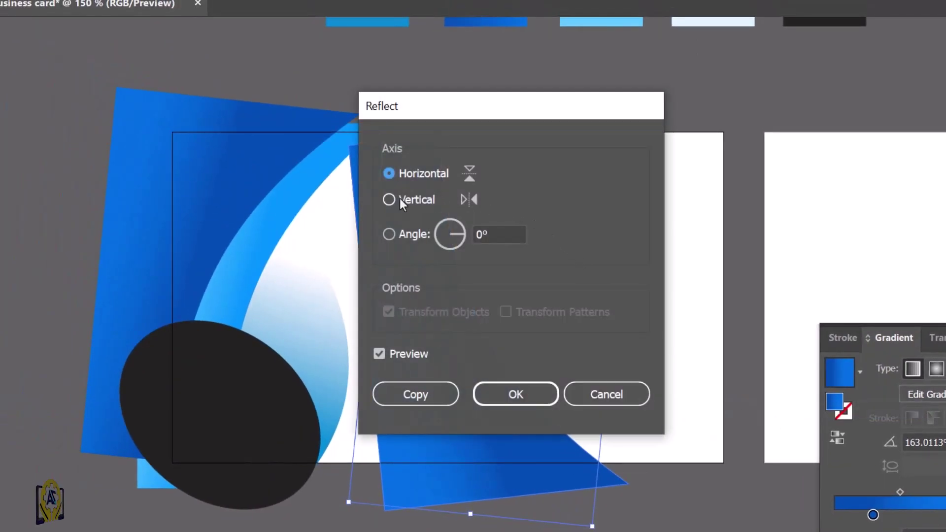
click(400, 198)
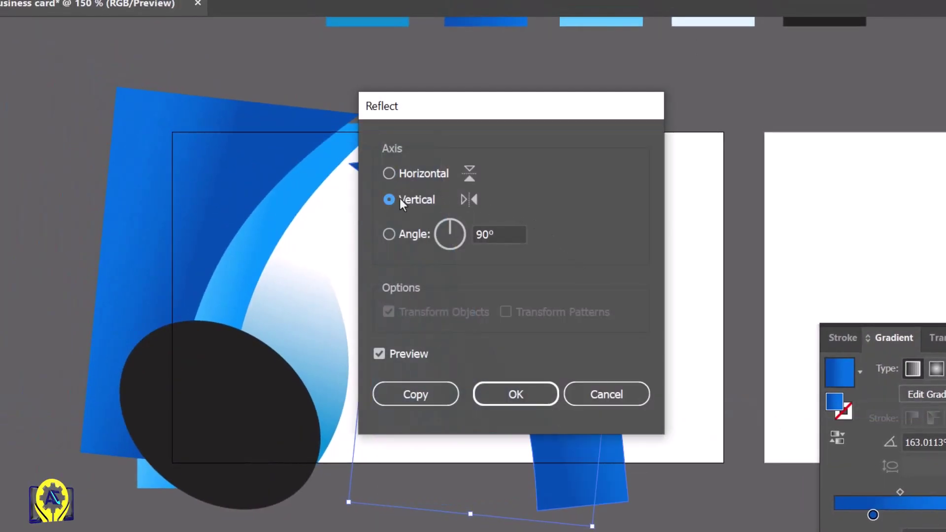
click(531, 393)
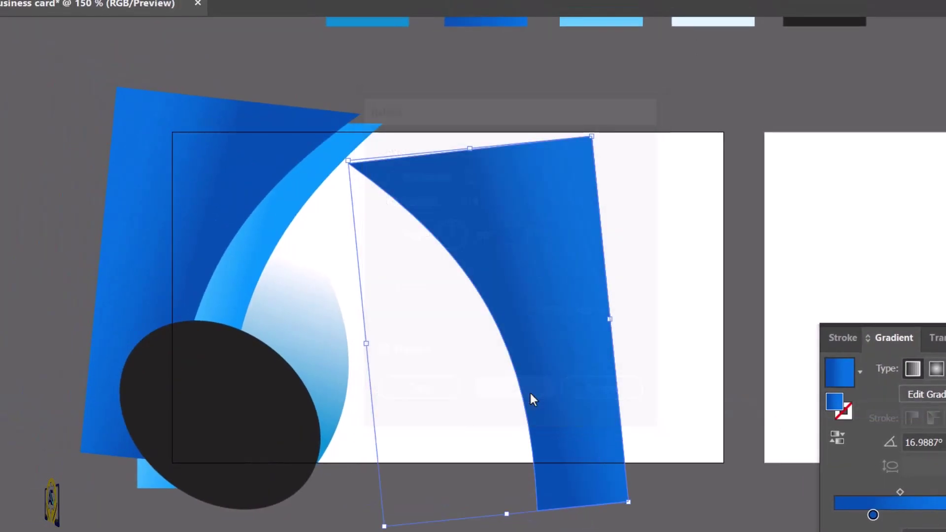
Straighten the mirrored copy at the card's right edge and reshape it into a slim arc that narrows toward the bottom
drag(600, 125, 626, 140)
drag(590, 242, 714, 215)
click(44, 73)
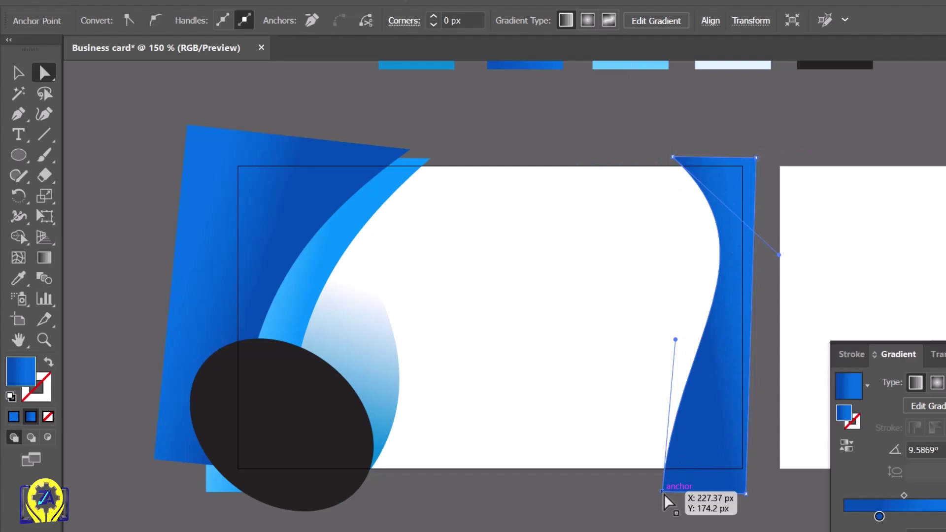
drag(667, 500, 718, 484)
drag(759, 244, 766, 260)
drag(673, 156, 661, 160)
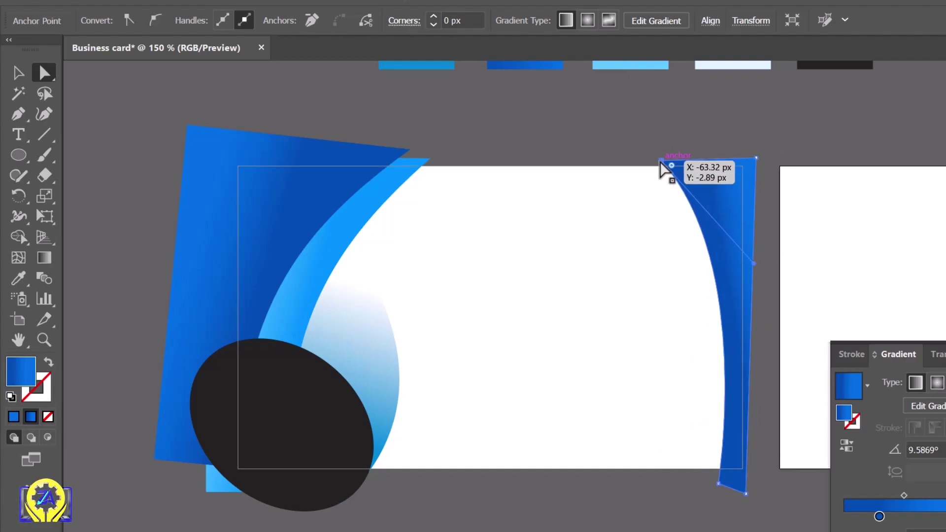
drag(719, 484, 723, 481)
click(725, 291)
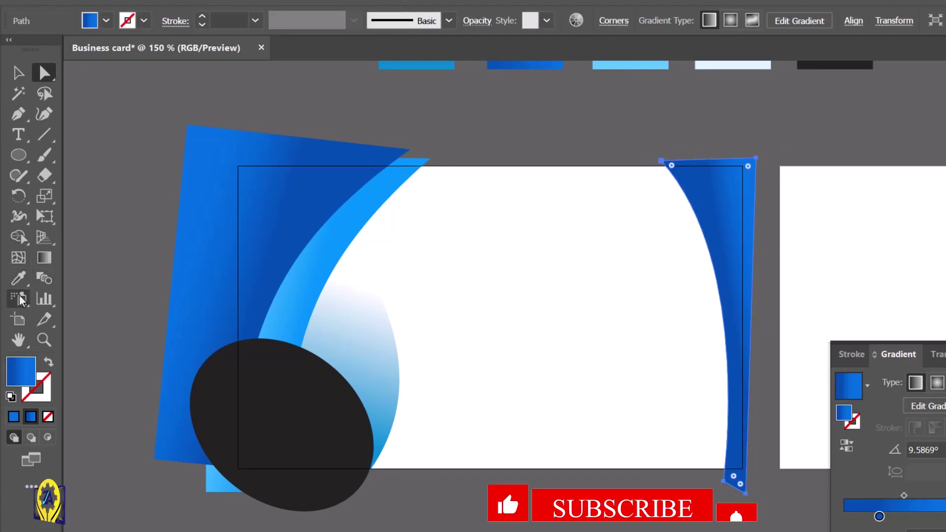
Fill the slim right-edge shape with the fading blue gradient from the first swatch
click(19, 278)
scroll(511, 254, up, 3)
scroll(511, 254, up, 2)
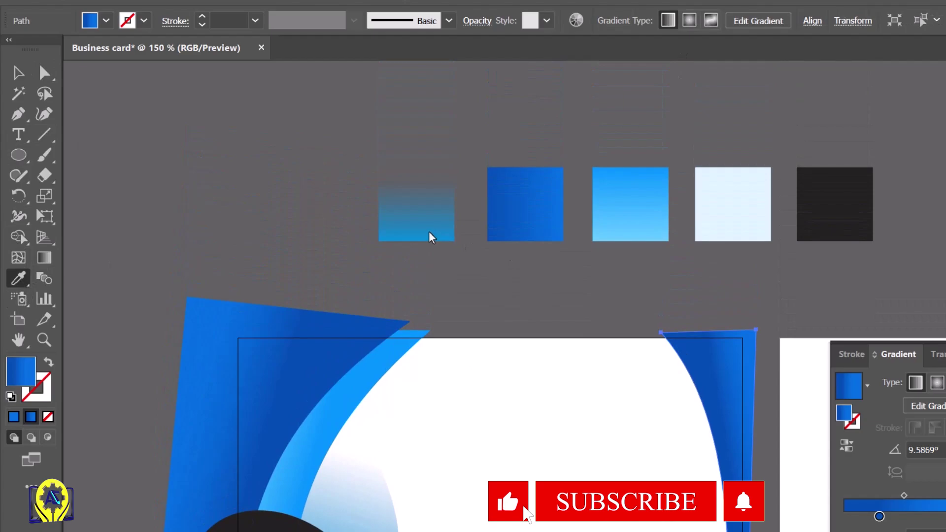
click(431, 226)
scroll(623, 405, down, 4)
Redirect the right-edge shape's gradient vertically, with solid blue at the top fading out toward the bottom
click(759, 23)
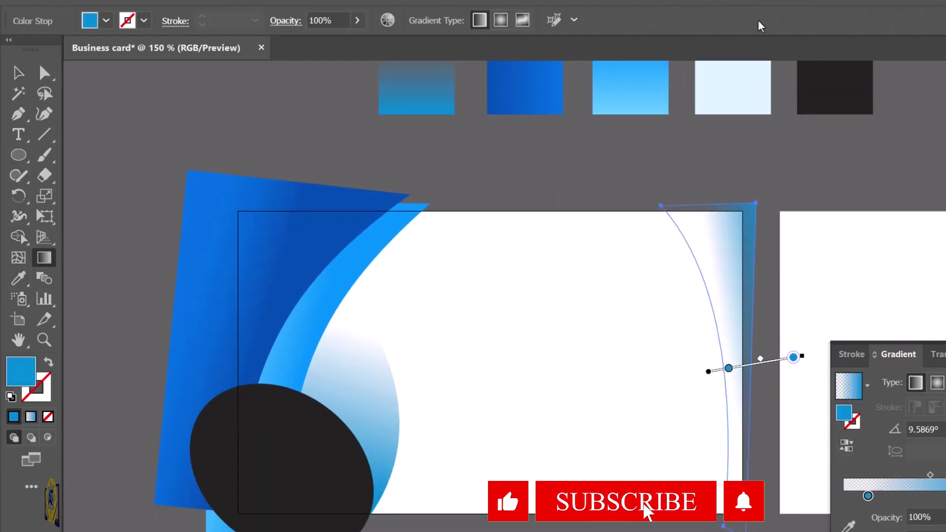
mouse_move(806, 353)
mouse_down()
mouse_move(693, 213)
mouse_move(711, 215)
mouse_up()
mouse_move(714, 291)
mouse_down()
mouse_move(715, 388)
mouse_move(709, 191)
mouse_up()
drag(716, 479, 716, 512)
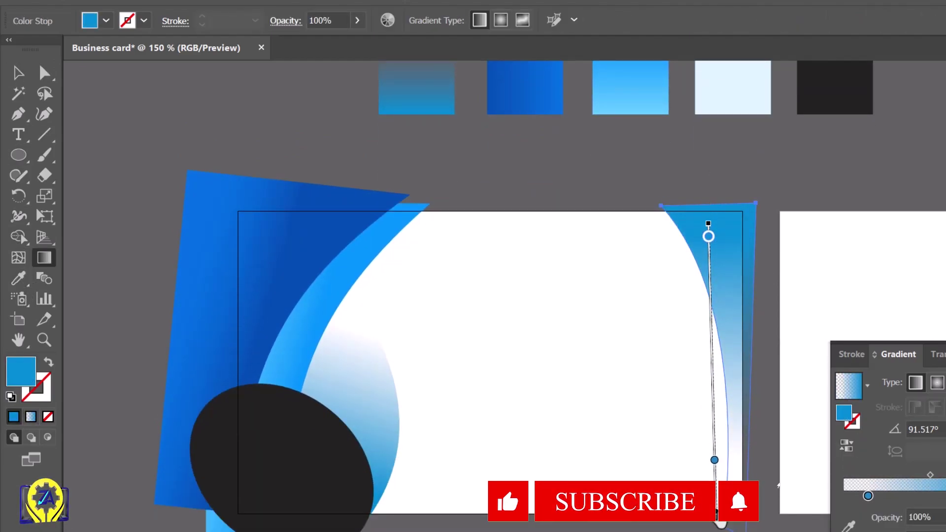
drag(716, 461, 717, 505)
click(710, 233)
drag(709, 218, 730, 218)
key(v)
click(637, 339)
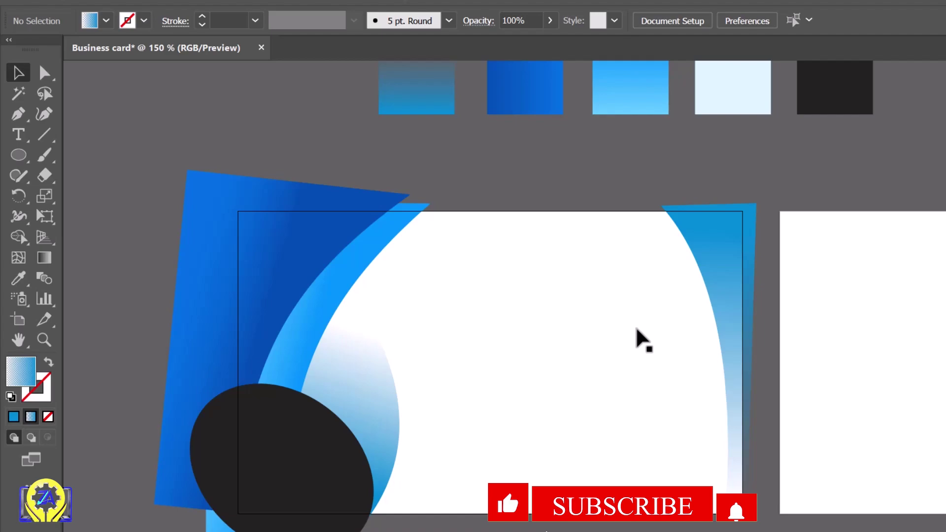
Add the text "ZA Tutor Academy" near the top of the front card
click(20, 133)
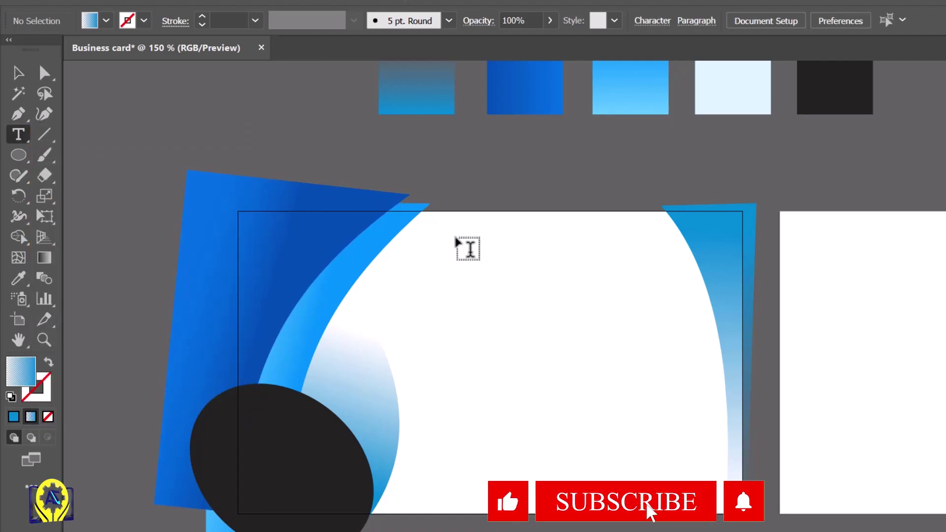
click(466, 240)
text(ZA Tutor Academy)
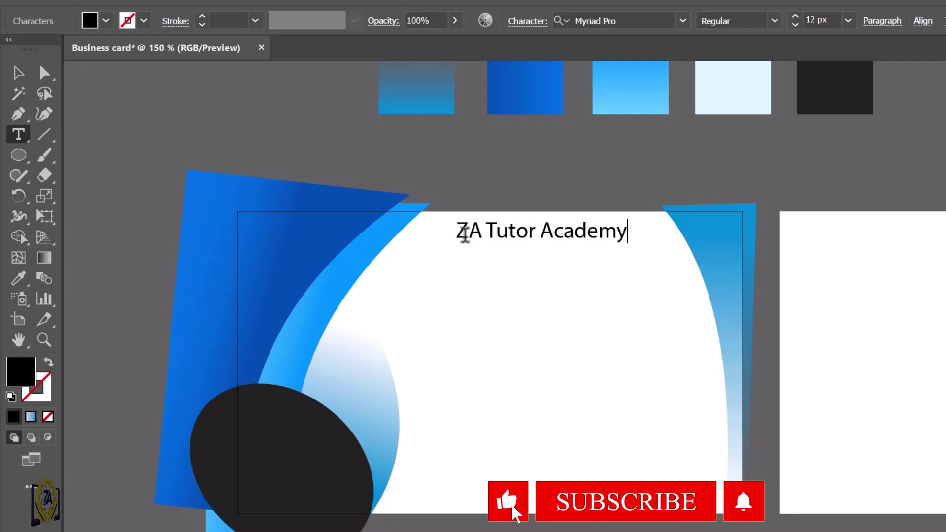
Set the whole title's font to Circus Of Innocents Italic
click(18, 74)
double_click(543, 230)
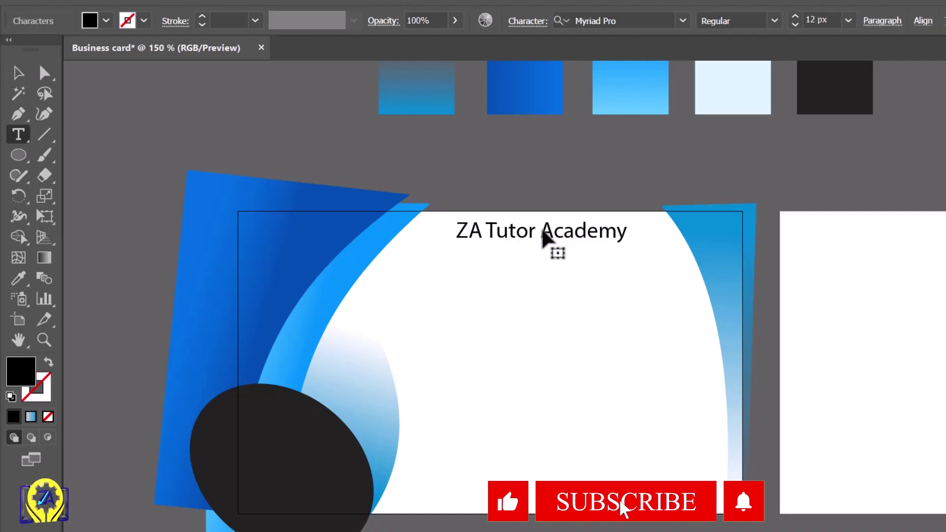
key(ctrl+a)
click(683, 20)
scroll(801, 282, down, 5)
scroll(800, 280, up, 10)
click(722, 134)
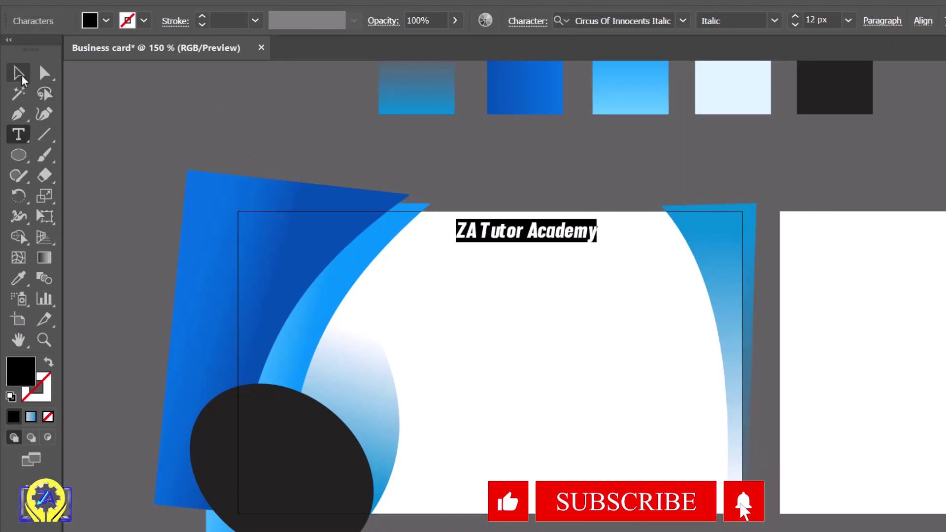
key(Escape)
Enlarge the title and position it between the curved shapes near the card's top
drag(458, 255, 408, 265)
drag(553, 242, 544, 265)
drag(674, 290, 686, 291)
Expand the title's object and fill into editable outlines
click(147, 1)
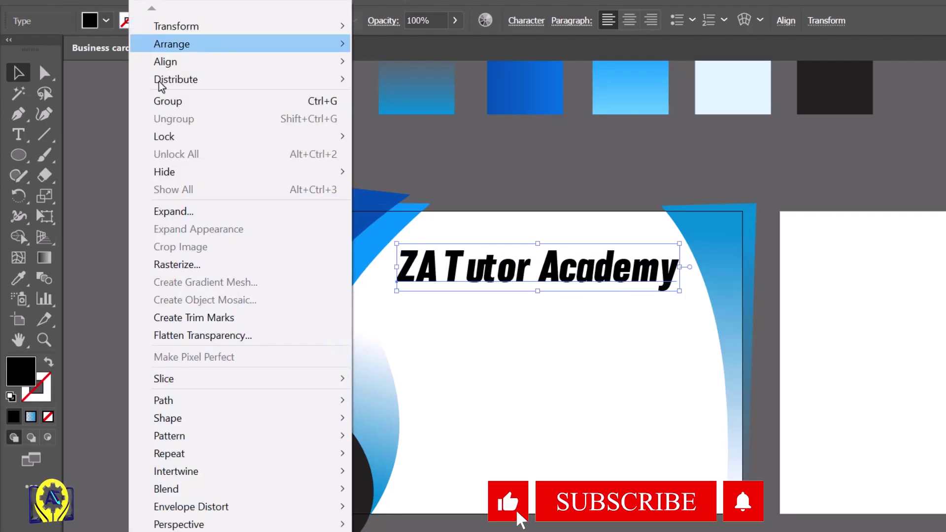
click(191, 210)
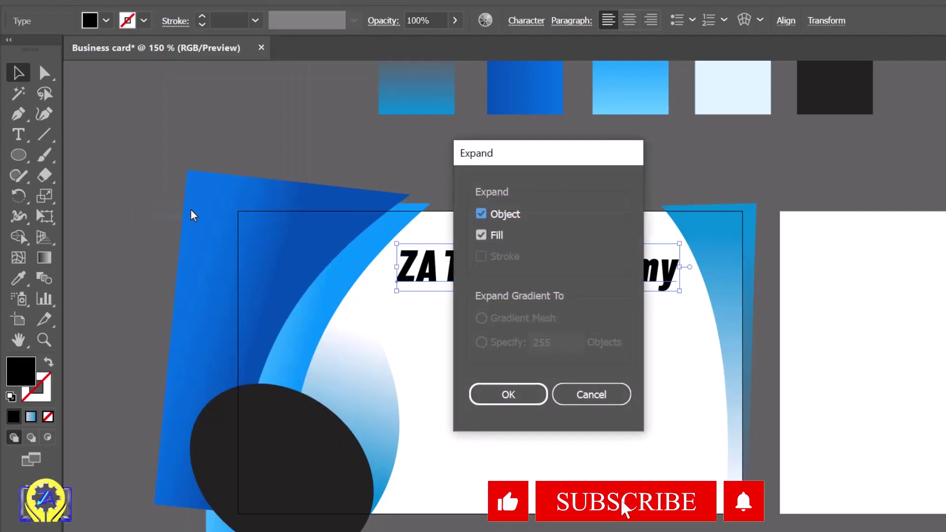
click(508, 395)
Isolate the title group and nudge the "u" of "Tutor" left to close the gap after the "T"
double_click(479, 279)
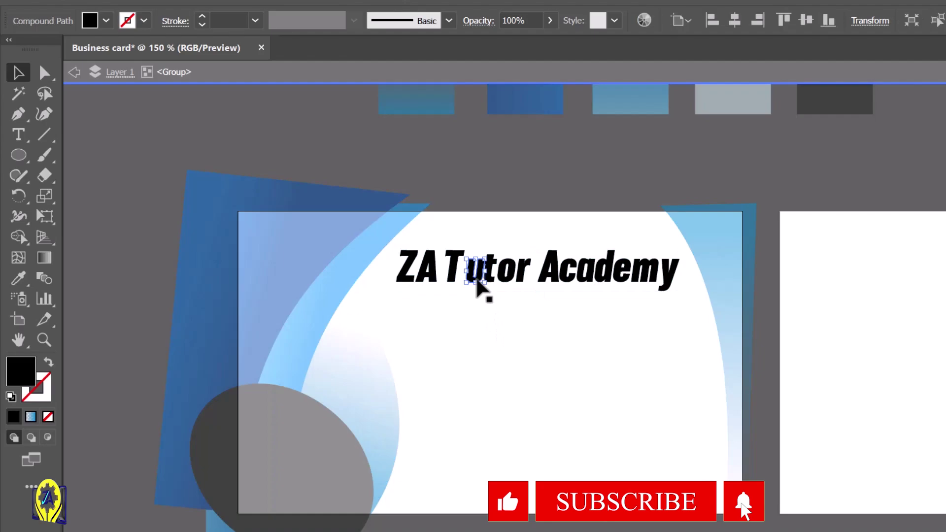
key(Left)
key(Left)
key(Left)
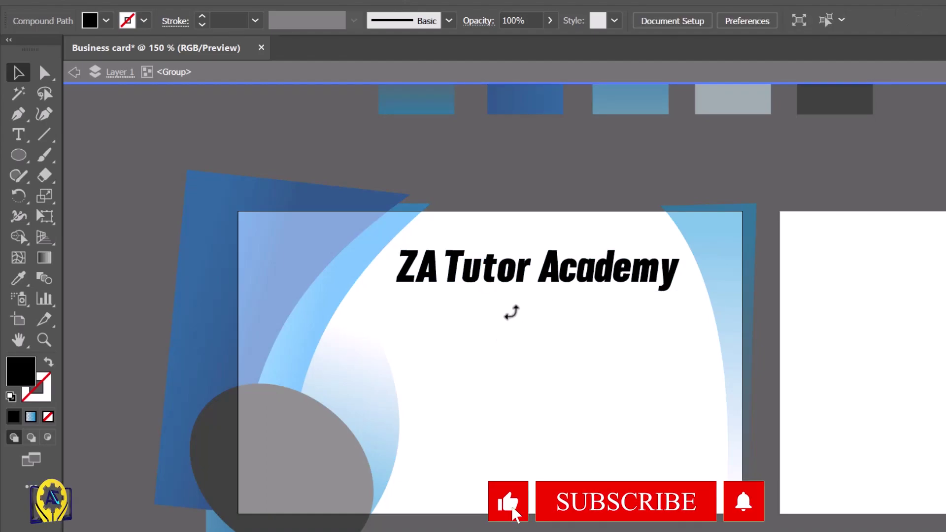
Delete the extra anchor points around the right underside of the crossbar on the "T" of "Tutor"
scroll(461, 273, up, 4)
key(p)
scroll(454, 270, up, 5)
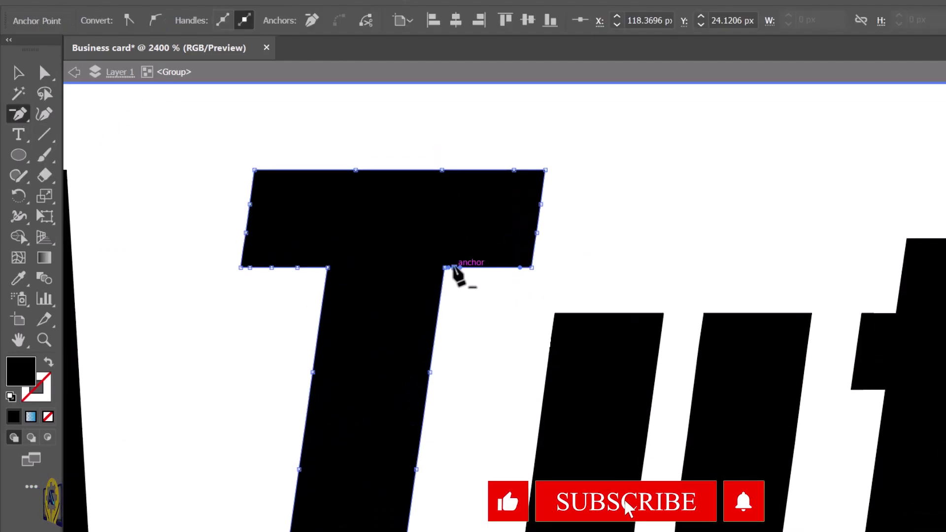
key(shift+c)
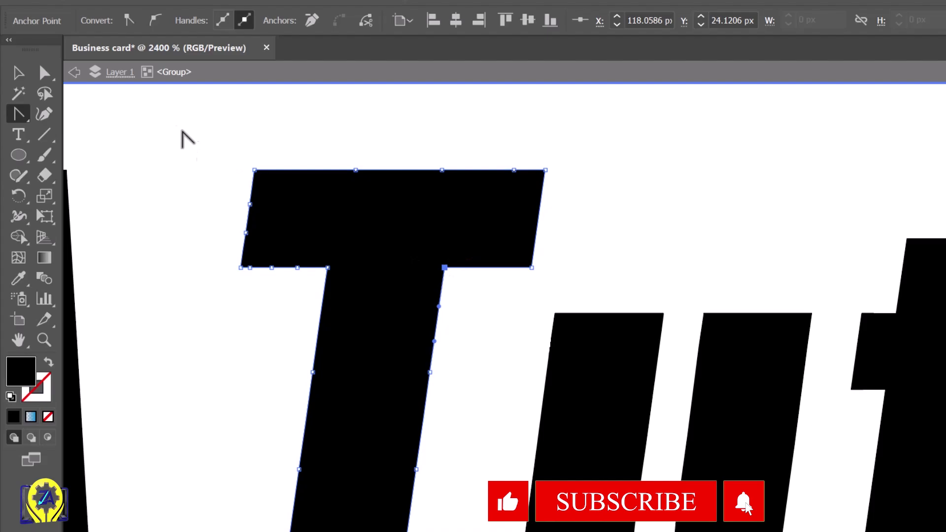
Extend the lower right corner of the "T" crossbar into a sloping point over the neighbouring "u"
click(45, 73)
drag(532, 267, 816, 276)
drag(816, 276, 813, 277)
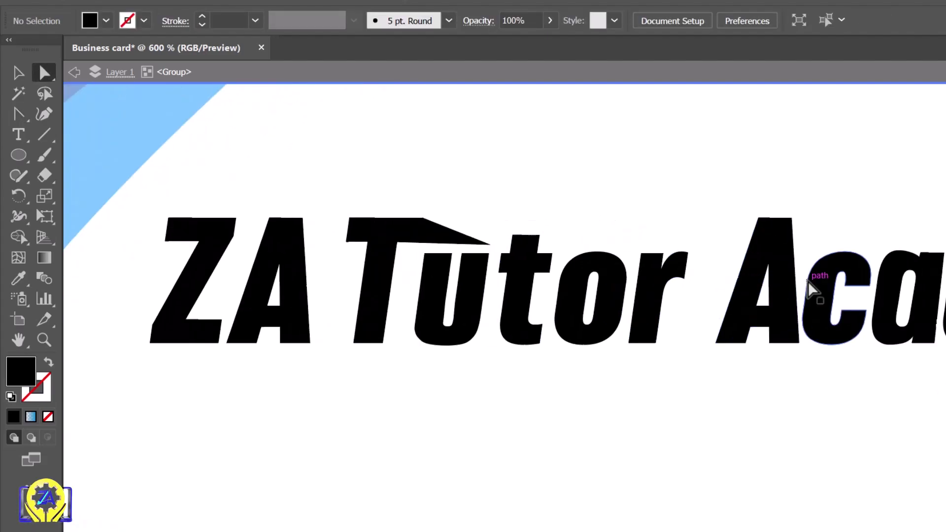
scroll(811, 288, down, 4)
Place the image "jpeg za logo final-01.jpg" below the title on the card's front
click(72, 10)
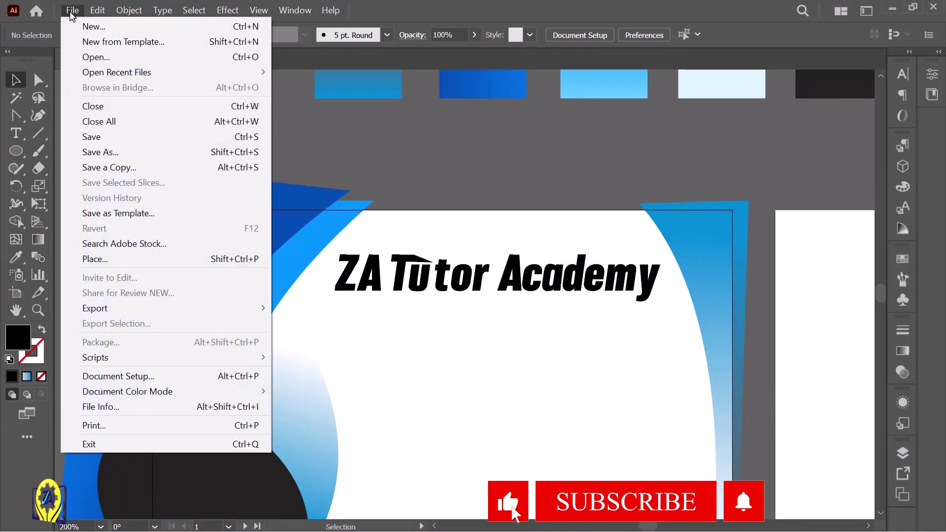
click(117, 259)
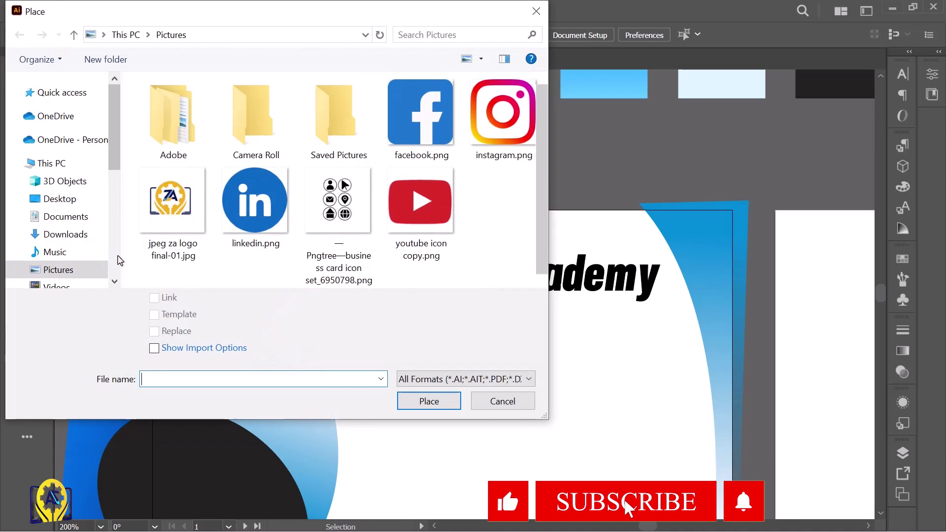
click(170, 205)
click(429, 401)
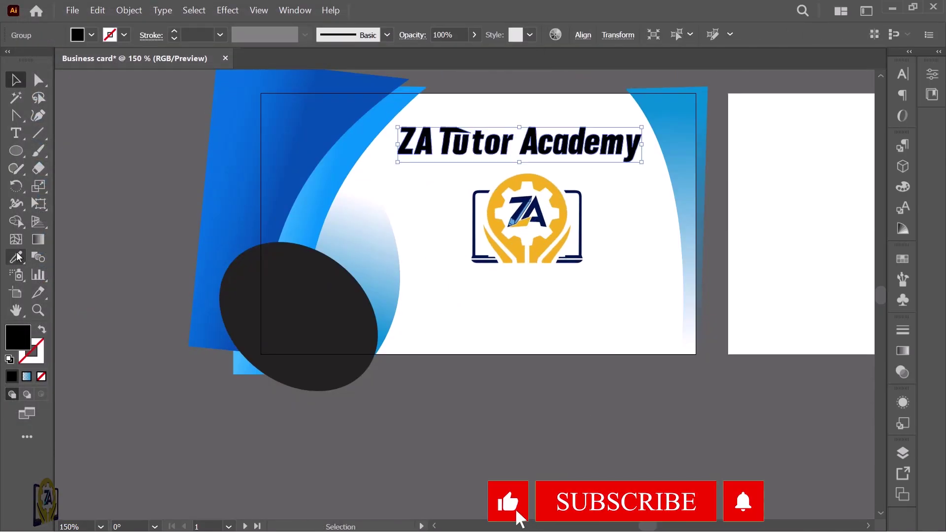
Add the tagline "ZA Tutor Academy your creative companion" below the logo
key(t)
click(436, 303)
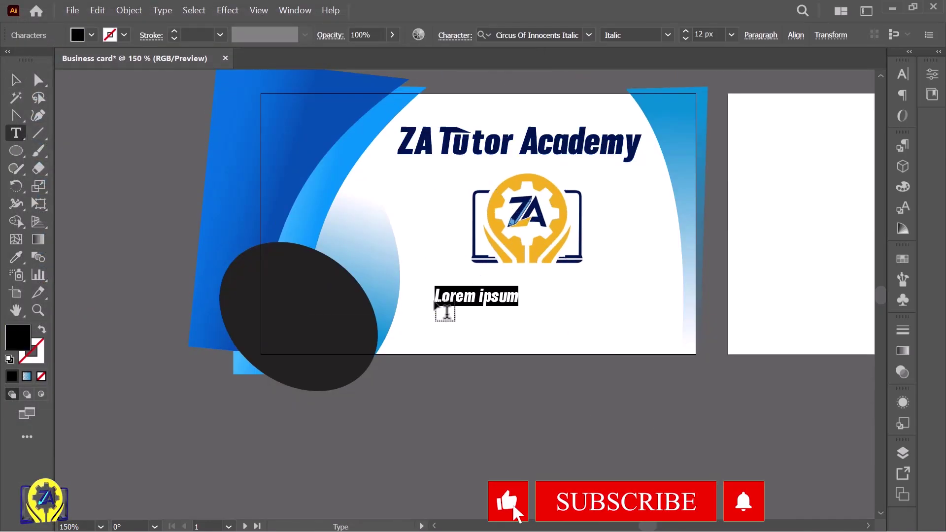
text(ZA Tutor Aca)
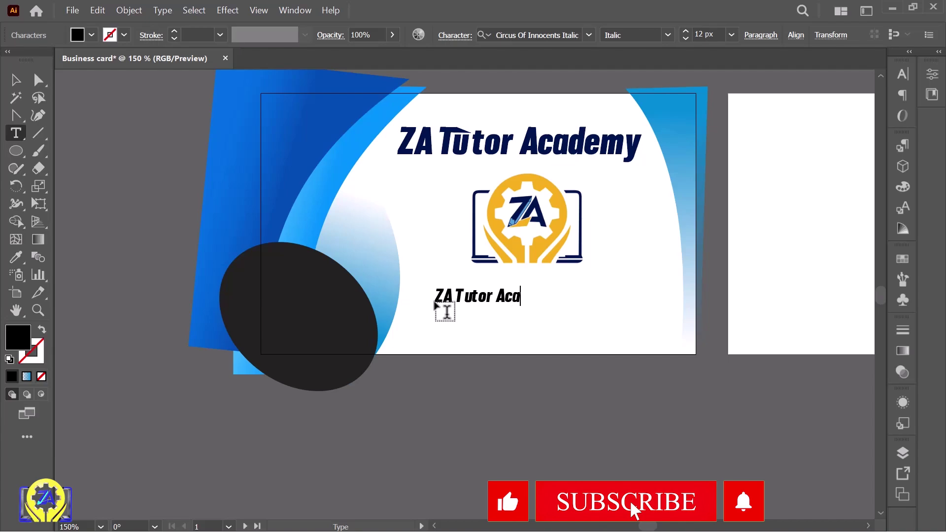
text(demy your creative compan)
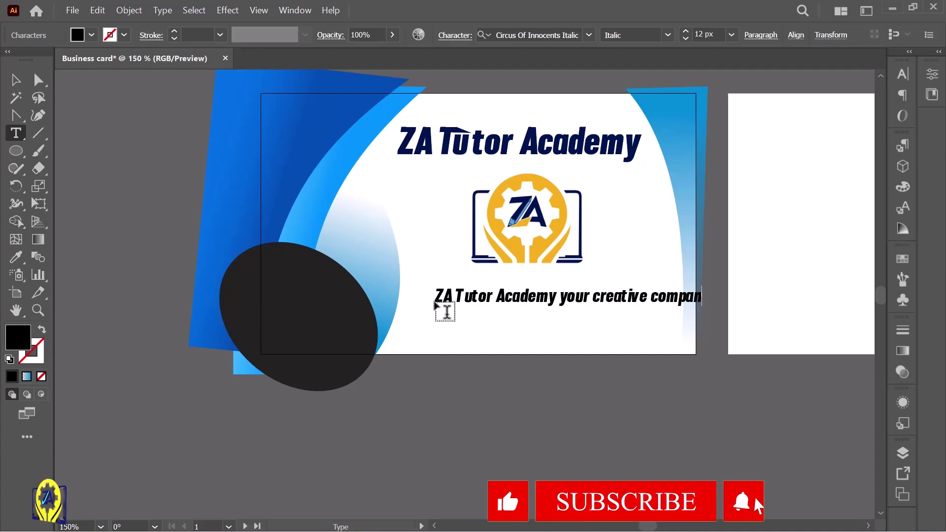
text(ion)
Change the whole tagline's font to a calligraphic script typeface
click(16, 80)
double_click(659, 301)
key(ctrl+a)
click(589, 35)
click(695, 131)
click(16, 80)
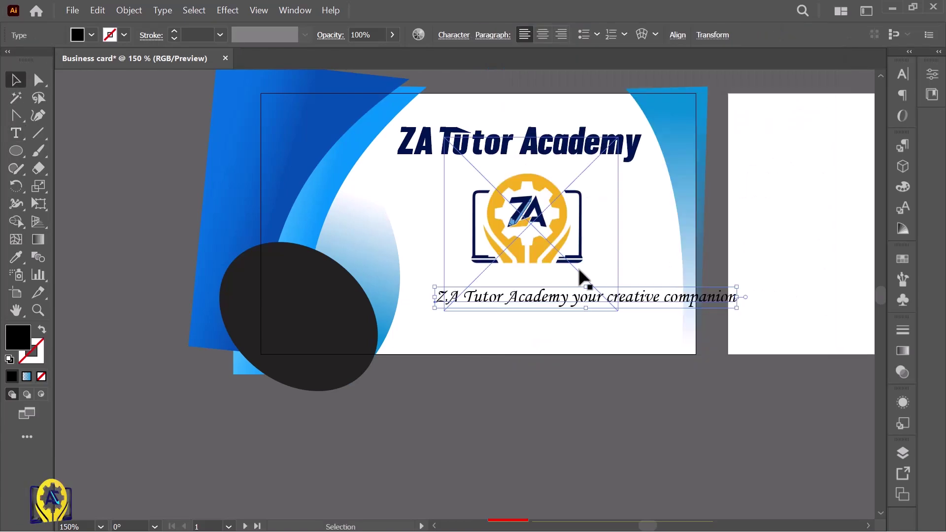
Scale the tagline down and center it below the logo between the curved shapes
drag(607, 293, 584, 299)
drag(712, 312, 681, 310)
drag(587, 300, 580, 303)
click(638, 382)
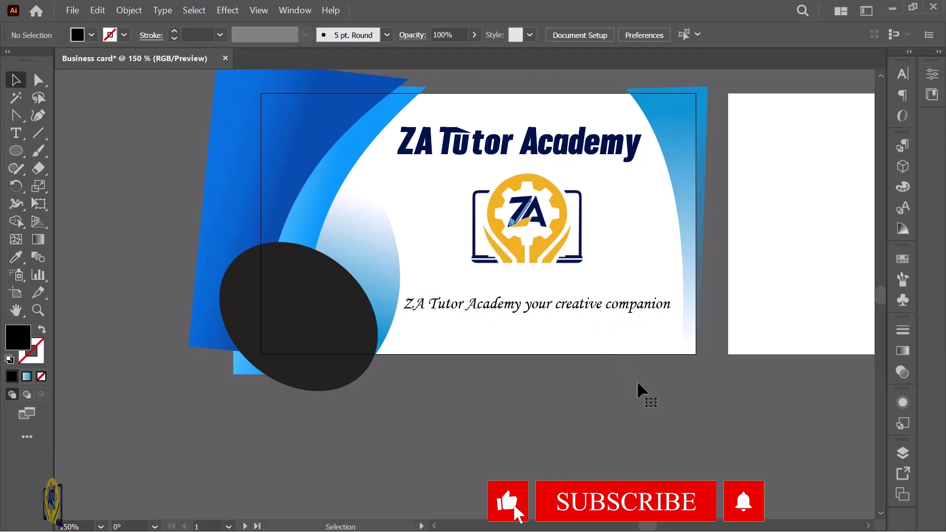
Draw a light blue background rectangle over the front card and send it behind the other artwork
scroll(610, 304, down, 1)
right_click(15, 152)
click(69, 152)
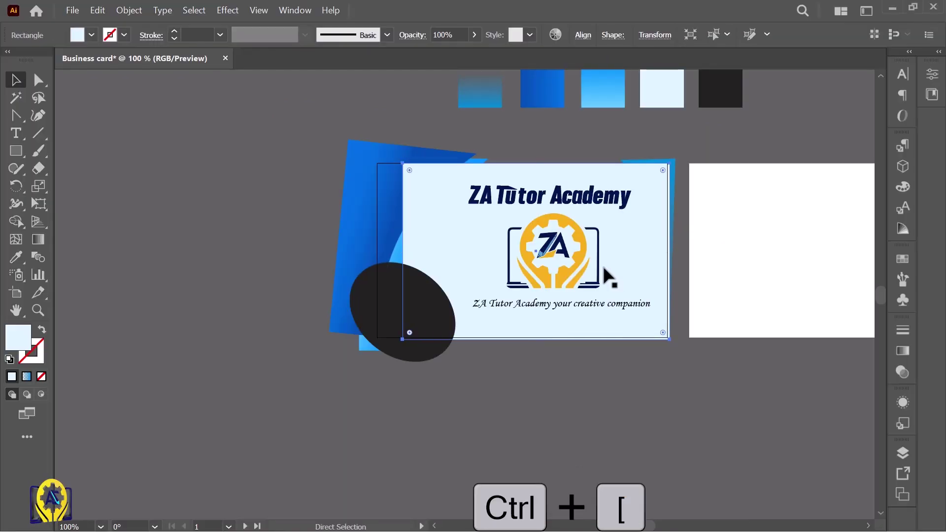
scroll(739, 279, right, 3)
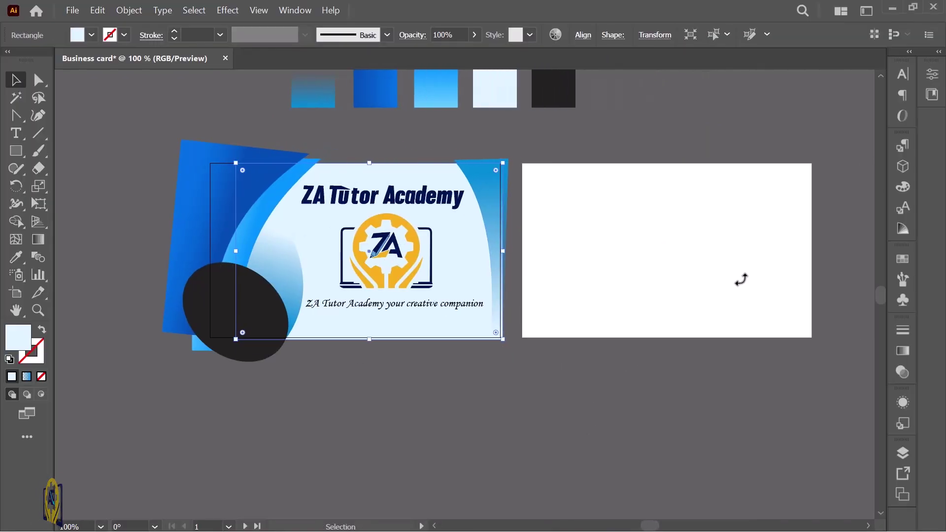
Draw another light blue rectangle over the front card and fit its edges exactly to the artboard
click(154, 175)
drag(210, 164, 501, 338)
scroll(508, 250, up, 3)
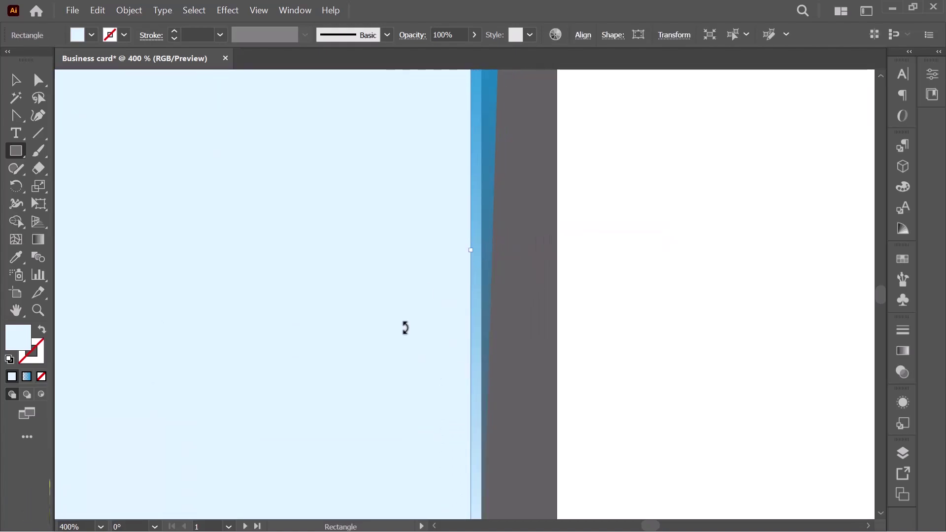
scroll(404, 327, down, 3)
scroll(201, 397, left, 5)
drag(308, 395, 307, 392)
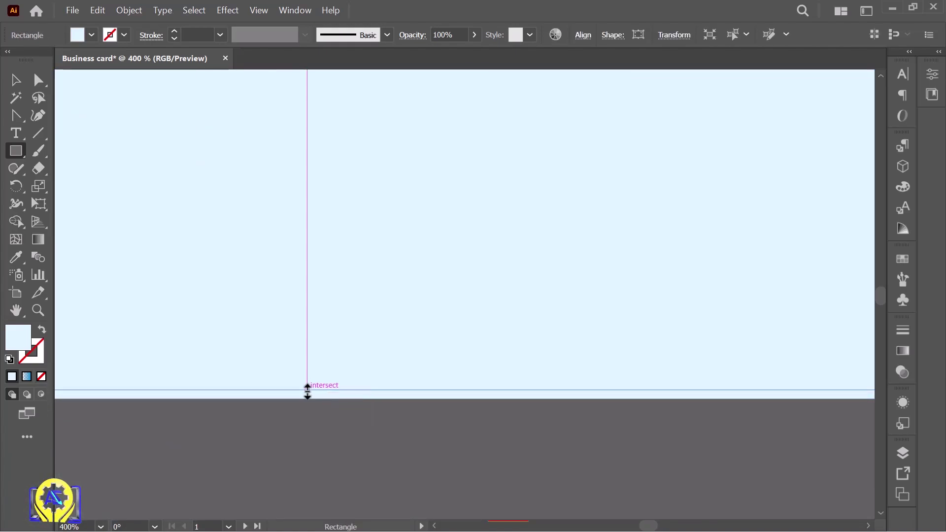
scroll(308, 392, down, 3)
scroll(134, 315, up, 3)
mouse_move(73, 173)
mouse_down()
mouse_move(86, 174)
mouse_move(73, 174)
mouse_up()
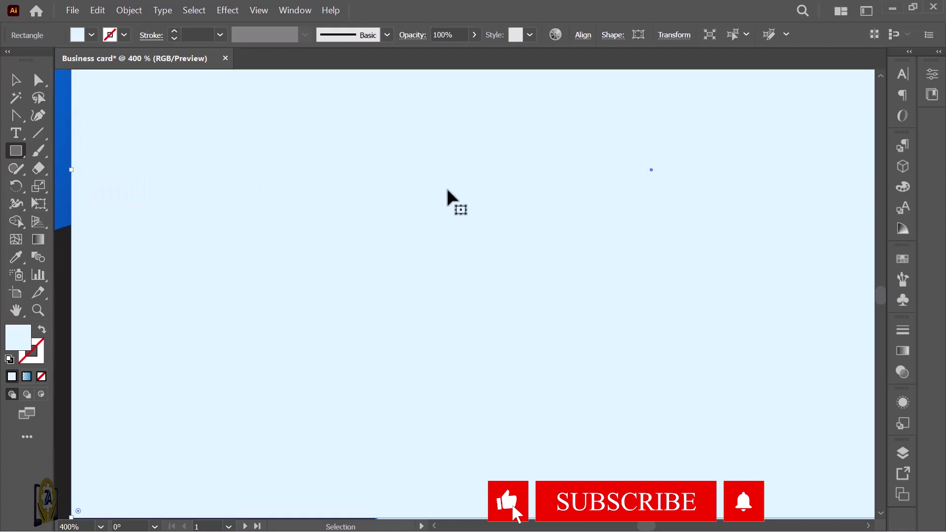
scroll(449, 198, down, 3)
scroll(514, 214, up, 3)
scroll(553, 119, up, 4)
scroll(522, 232, down, 3)
Select all the front card artwork and make a clipping mask from the top rectangle
click(13, 79)
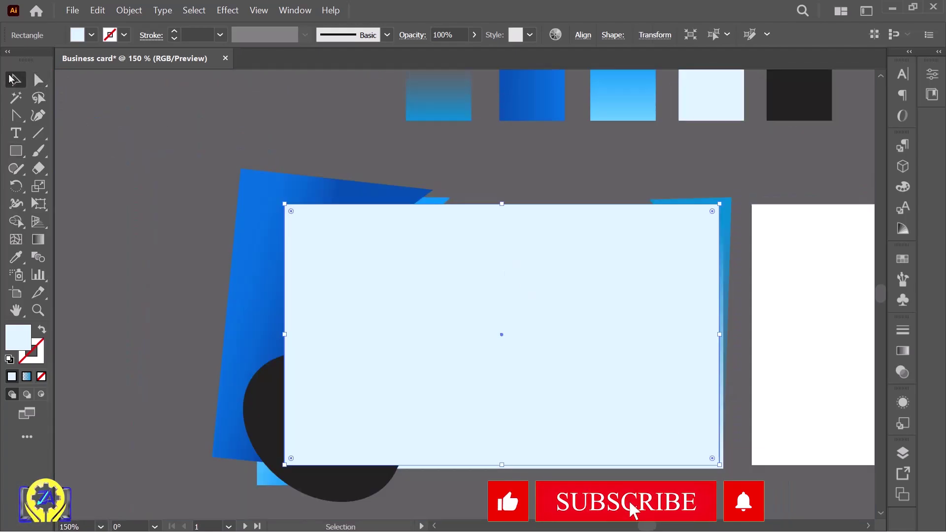
key(ctrl+a)
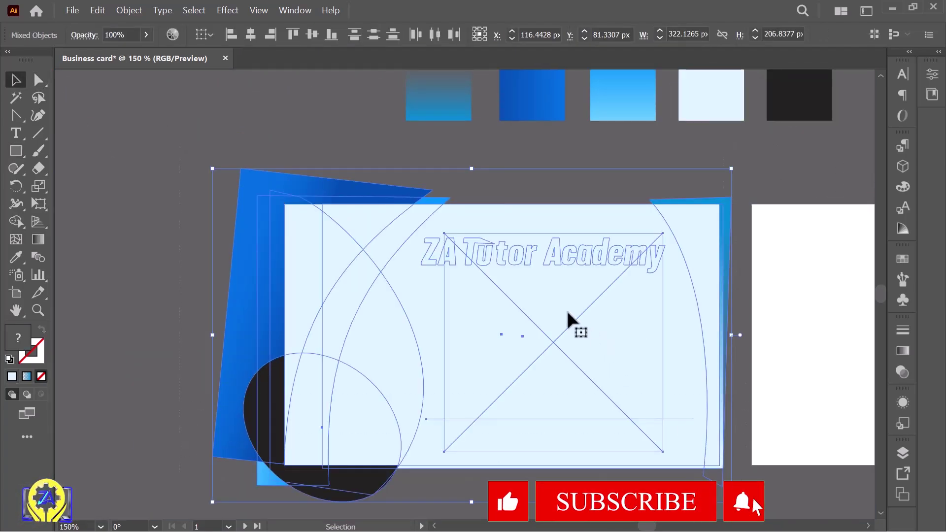
right_click(570, 320)
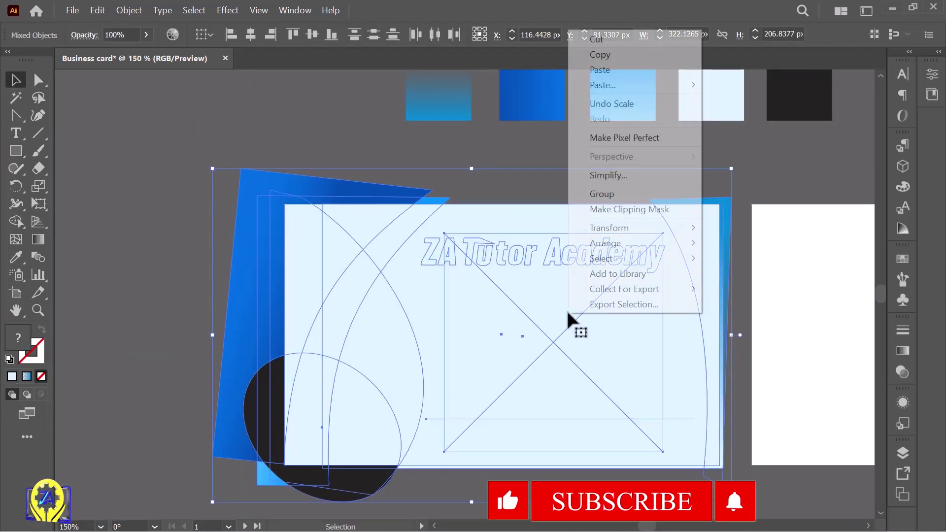
click(633, 220)
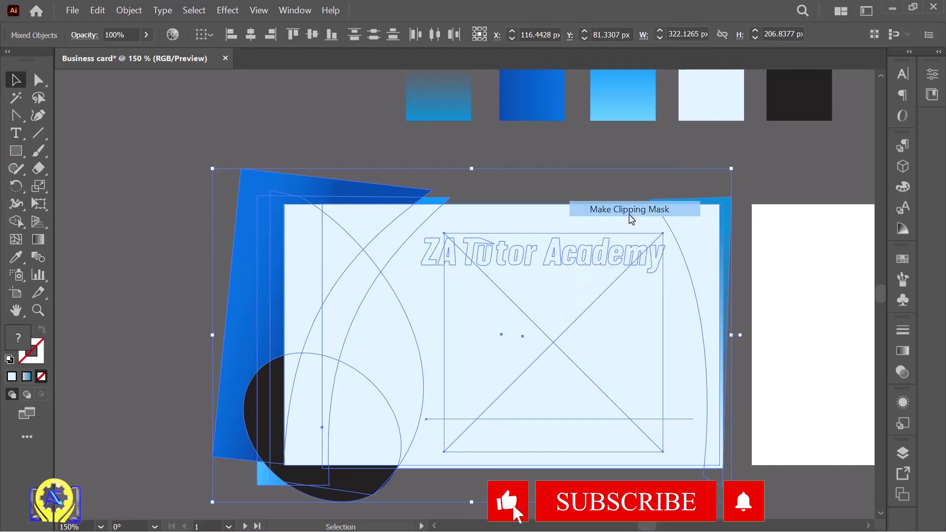
Paste the copied white QR code in place inside the clip group and move it onto the black ellipse
scroll(571, 387, right, 4)
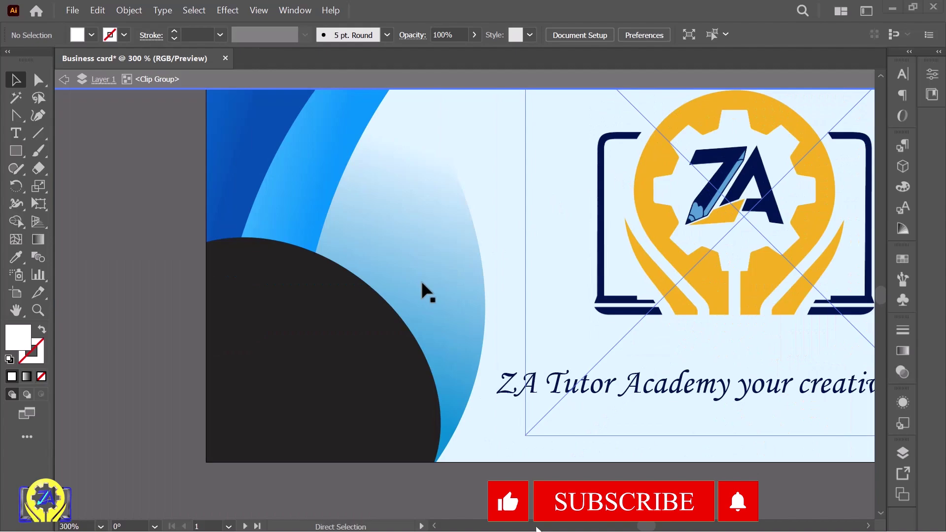
scroll(422, 284, left, 3)
right_click(388, 345)
mouse_move(397, 86)
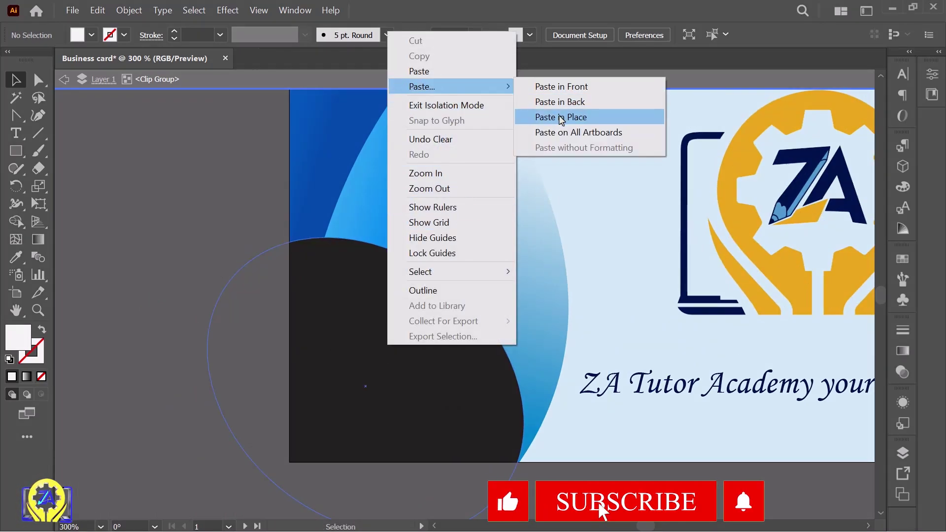
click(604, 120)
drag(746, 434, 386, 377)
Enlarge the QR code and shift it left within the visible part of the black ellipse
scroll(376, 389, up, 2)
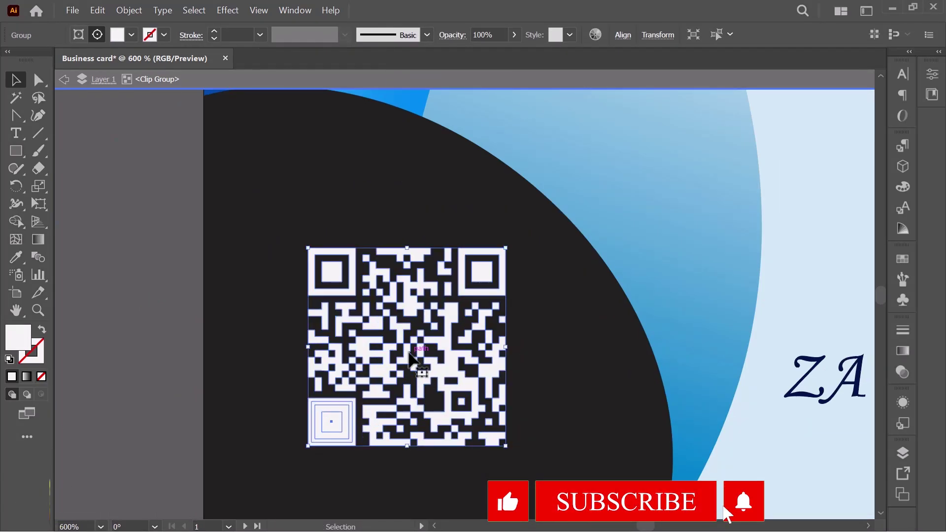
drag(506, 446, 560, 500)
drag(308, 248, 293, 232)
drag(480, 361, 449, 359)
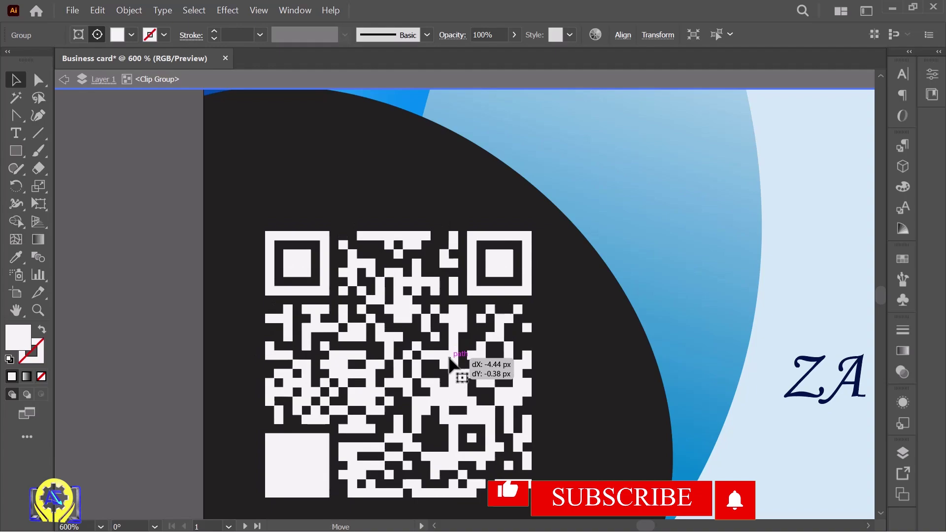
scroll(449, 359, down, 5)
click(590, 421)
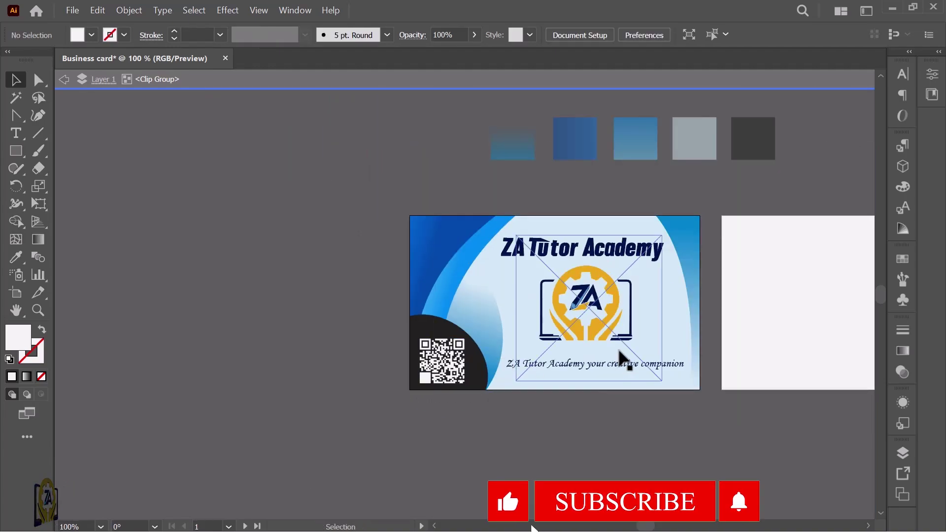
Shrink the QR code slightly and reposition it inside the black ellipse
scroll(619, 351, right, 7)
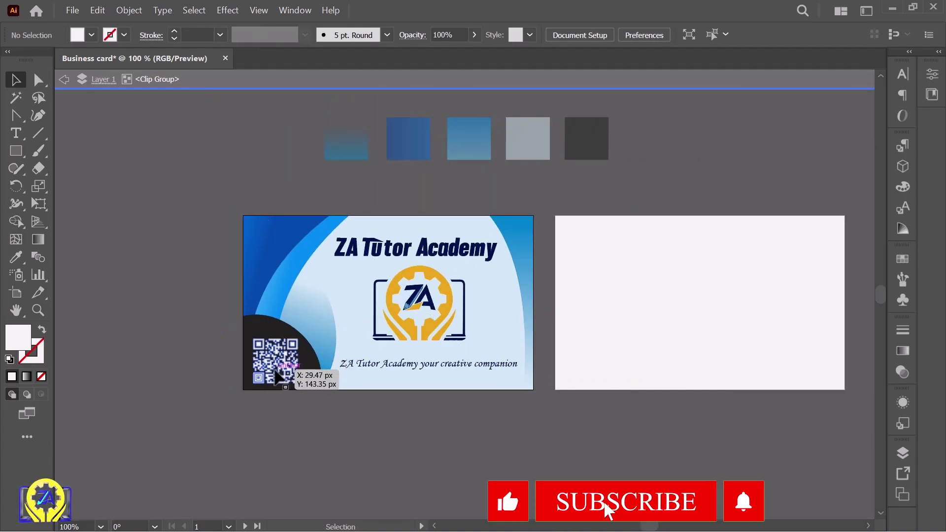
drag(276, 377, 286, 370)
click(400, 440)
scroll(533, 370, up, 1)
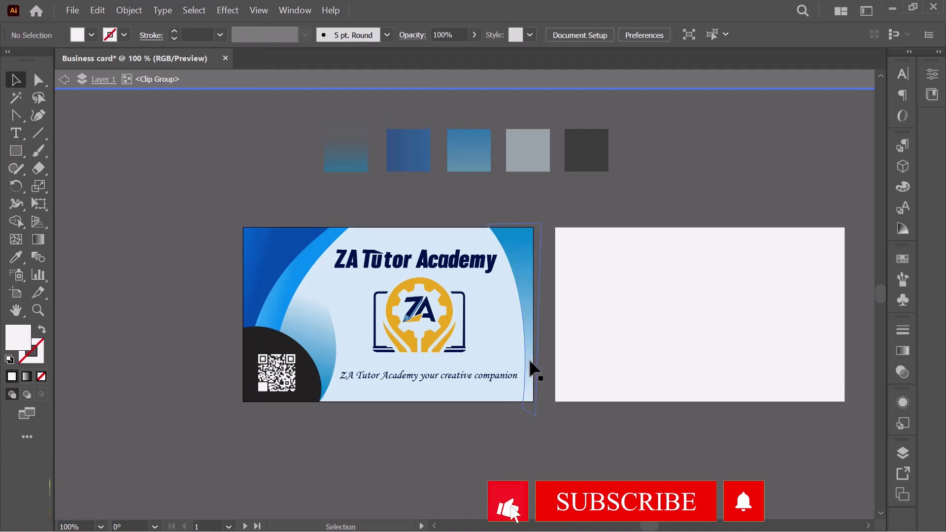
Draw a closed triangular Pen path over the upper right half of the back artboard, with corners slightly outside it
scroll(649, 364, right, 5)
key(a)
scroll(456, 279, up, 2)
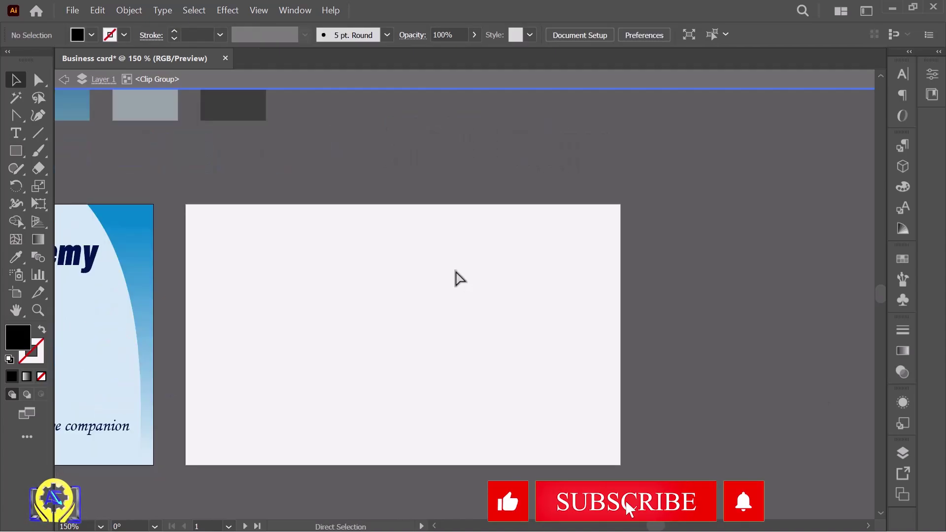
scroll(456, 272, down, 2)
scroll(456, 279, up, 1)
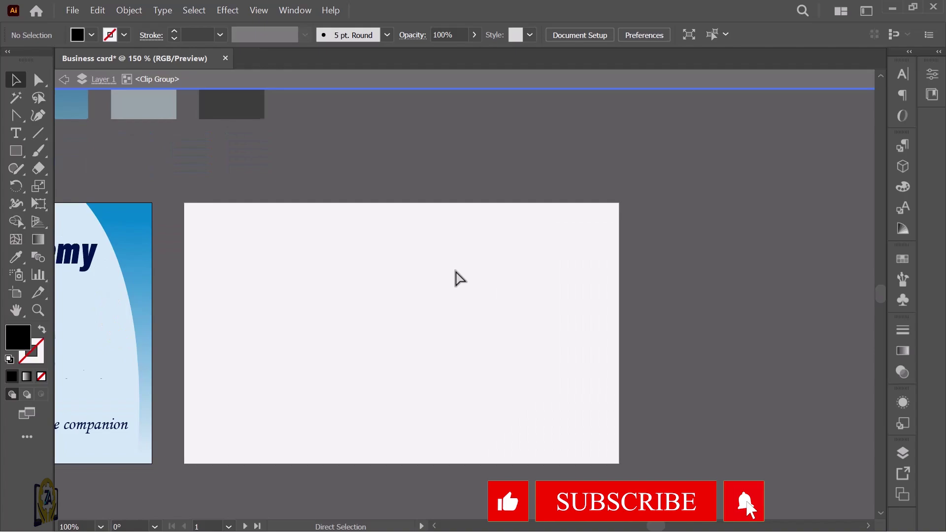
key(v)
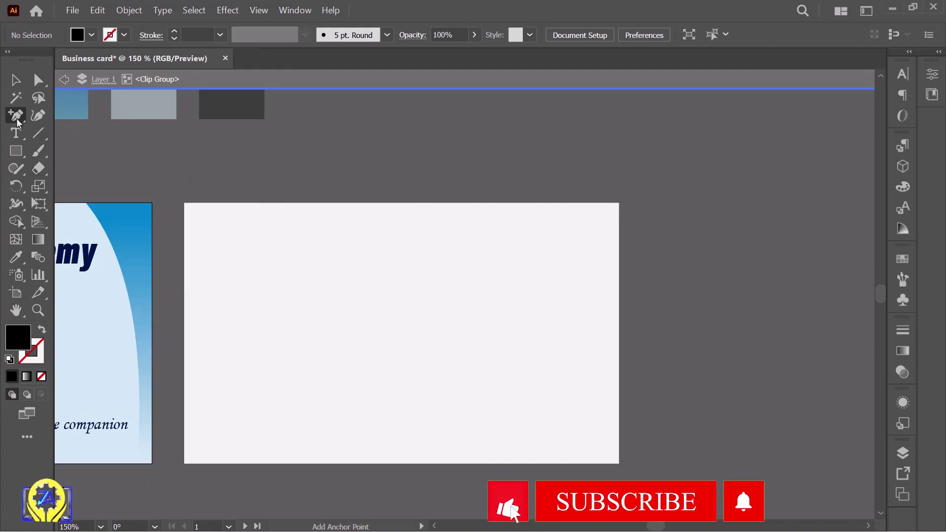
drag(20, 117, 94, 112)
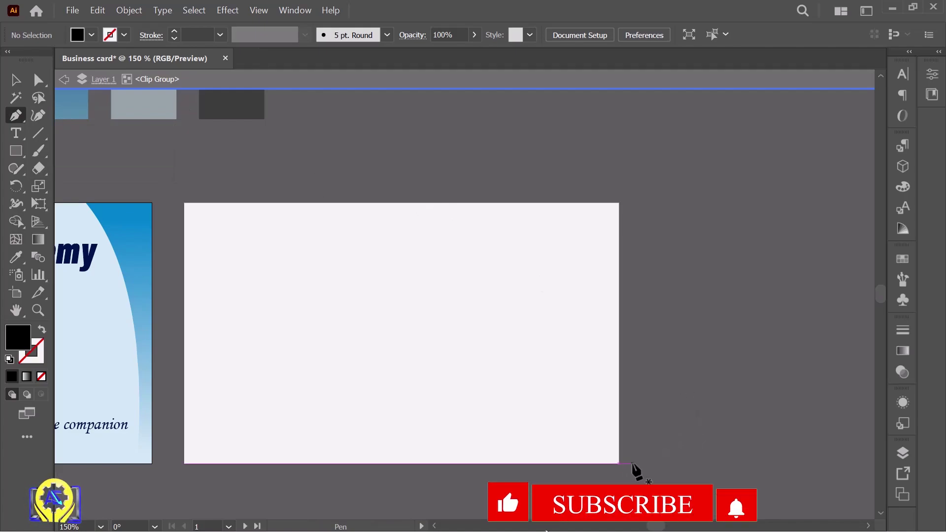
drag(633, 464, 615, 463)
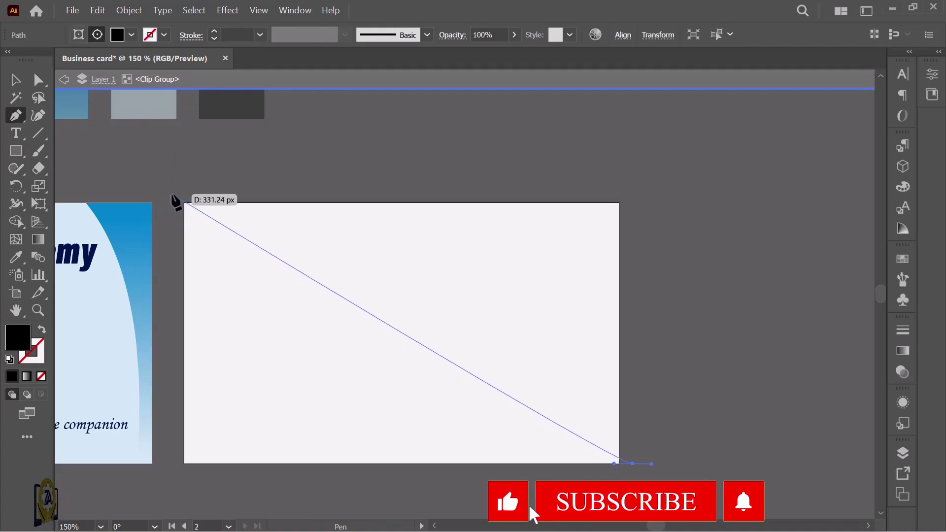
drag(181, 188, 181, 189)
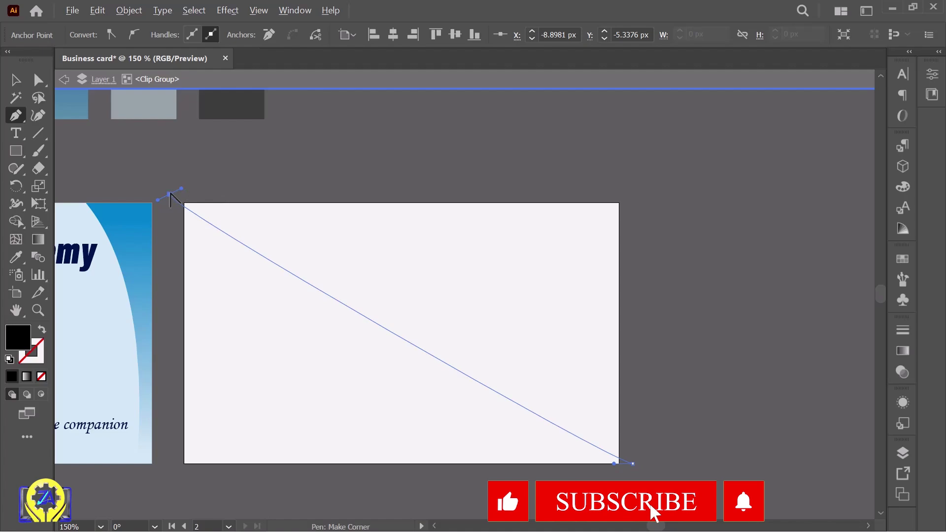
click(633, 463)
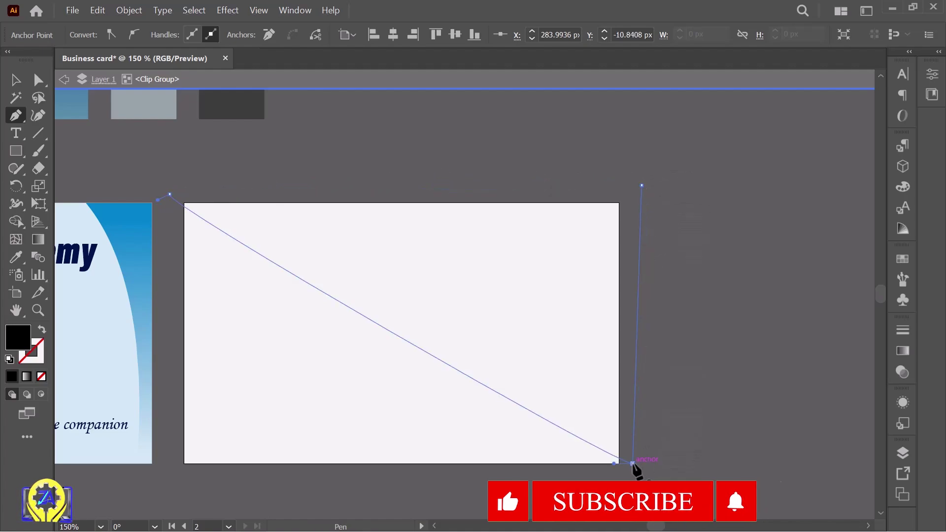
Bend the path's diagonal edge into an S-curve and extend its lower right corner below the artboard
click(38, 80)
drag(181, 211, 291, 391)
drag(614, 464, 557, 251)
drag(633, 464, 632, 491)
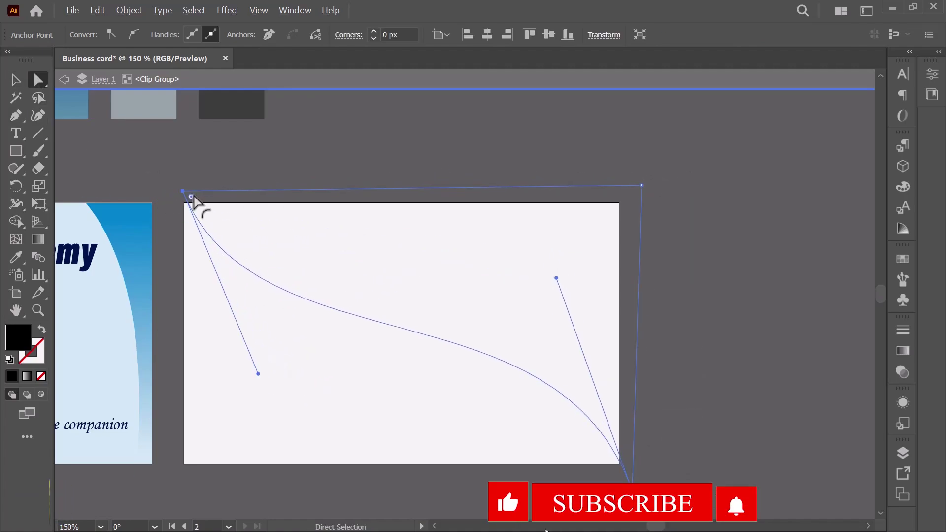
Deepen the S-curve slightly and fill the shape with the light blue gradient swatch, running diagonally towards the upper right
drag(258, 372, 274, 408)
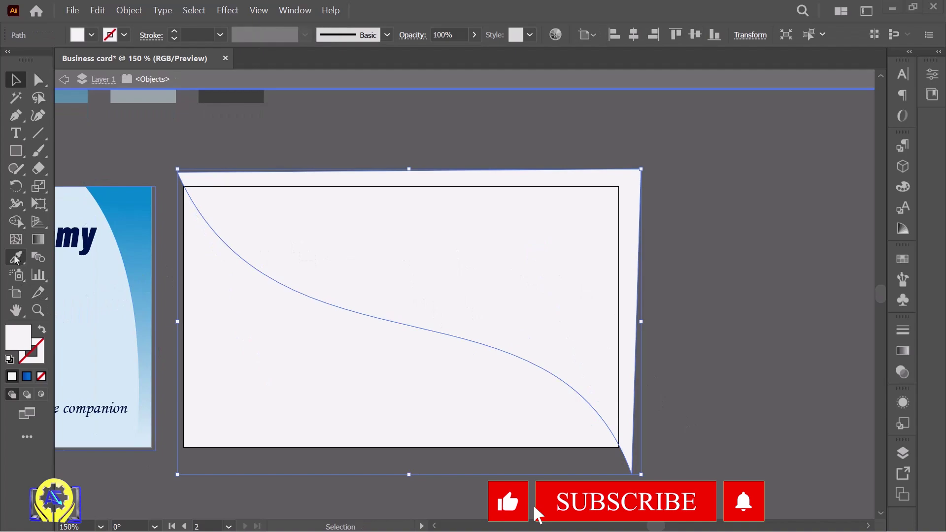
scroll(310, 293, down, 2)
click(88, 144)
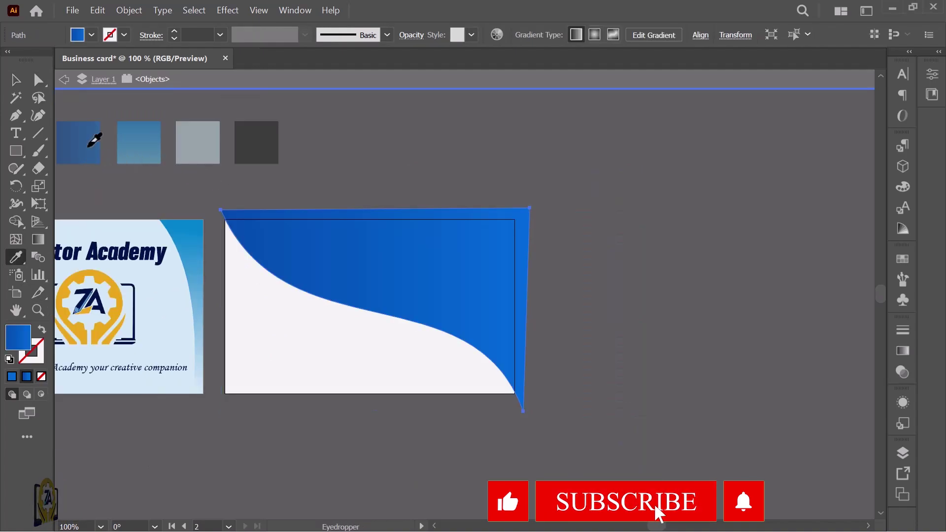
key(v)
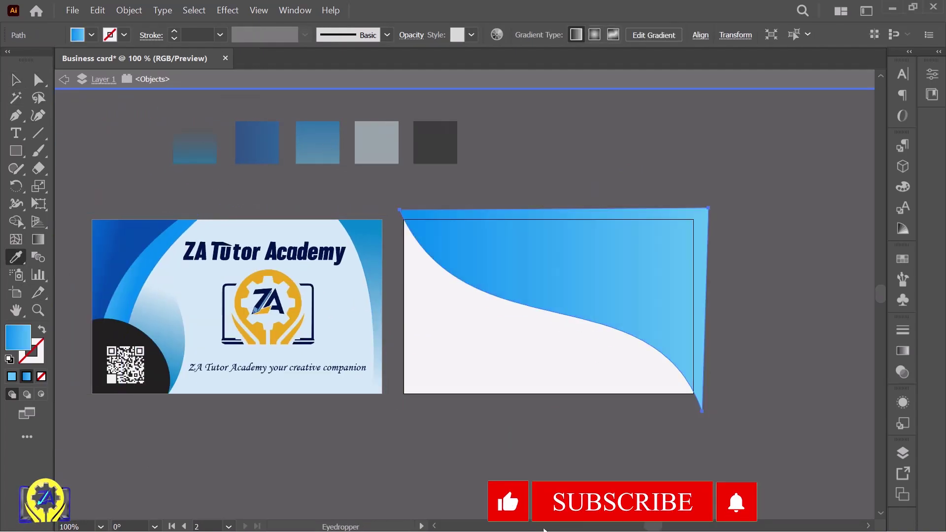
key(g)
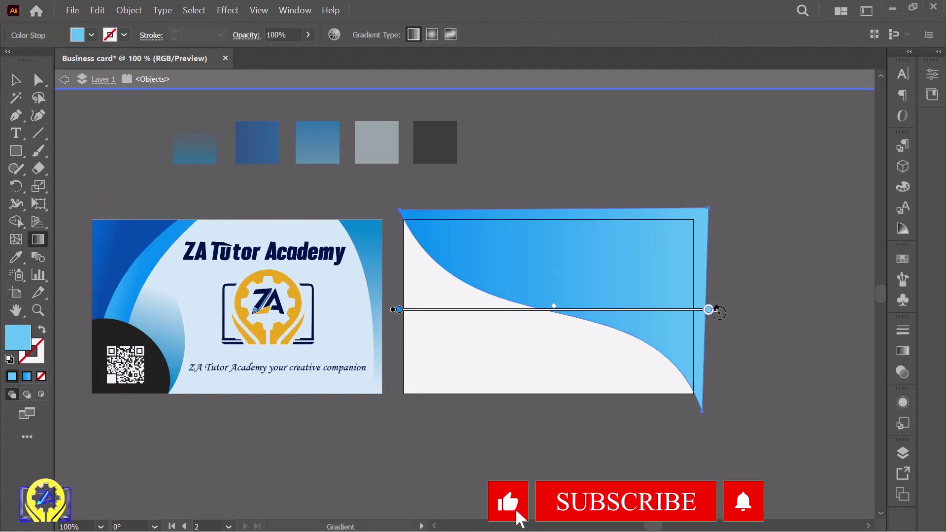
drag(468, 386, 698, 178)
key(v)
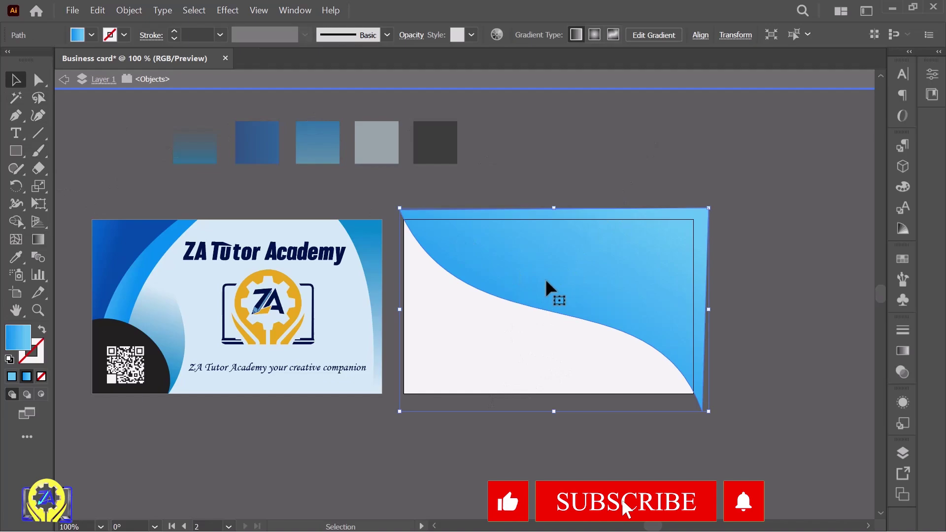
Duplicate the curved shape with a small offset that leaves a thin light blue edge, and fill it with the dark blue gradient, angled diagonally
drag(547, 282, 560, 275)
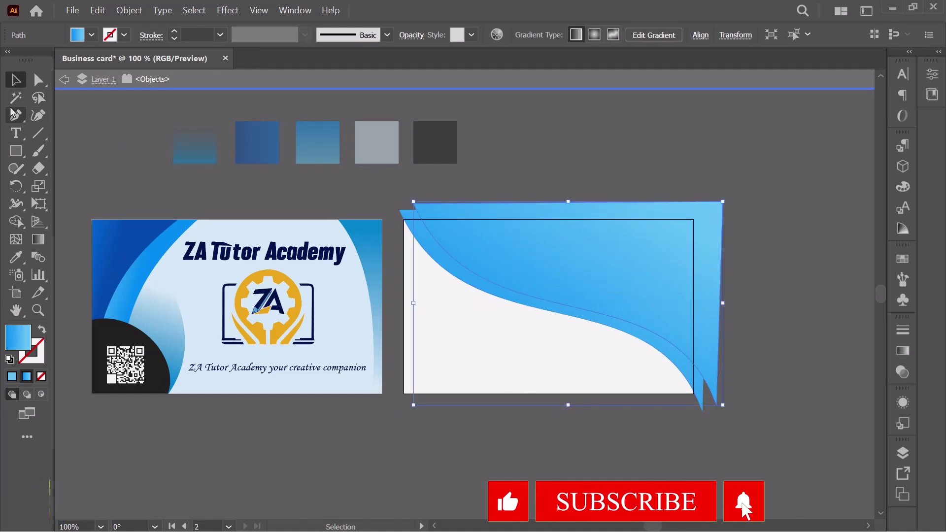
click(270, 143)
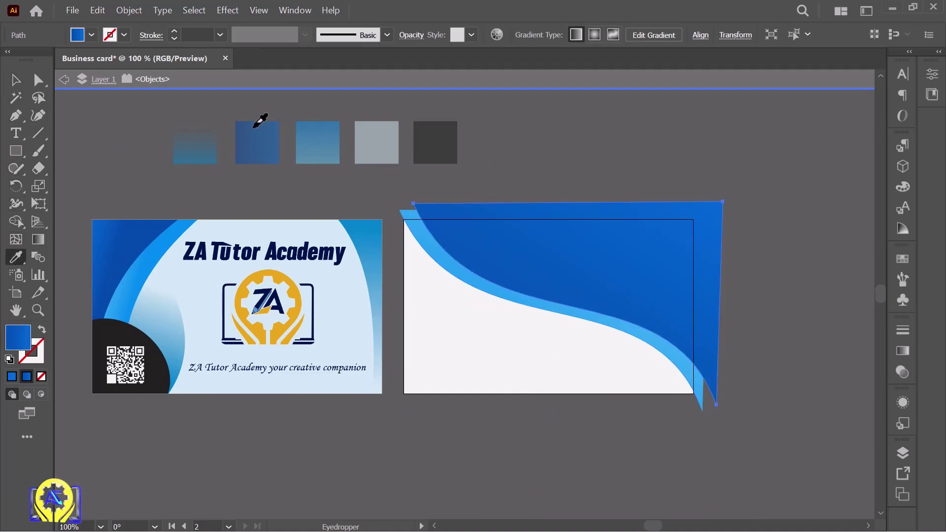
key(v)
drag(653, 262, 640, 264)
key(g)
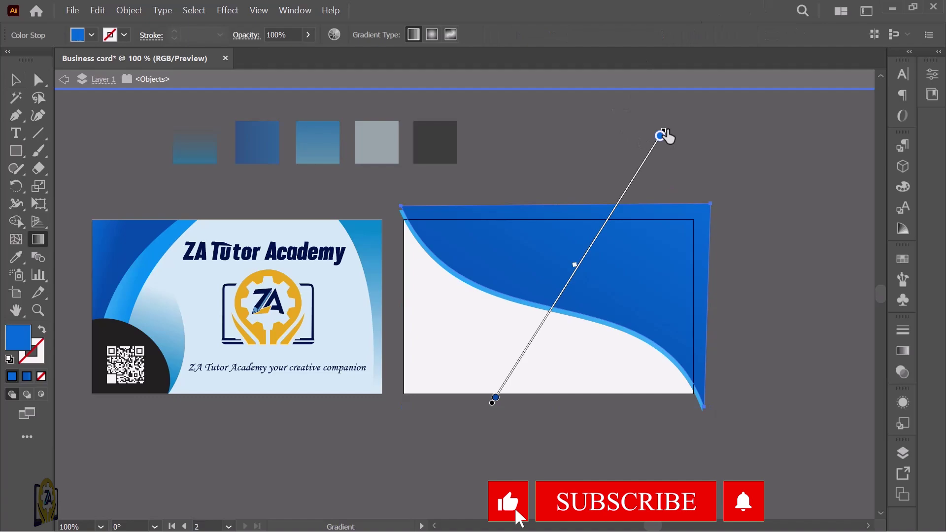
drag(495, 398, 518, 364)
key(v)
Apply a Multiply drop shadow at 75% opacity to the light blue shape, adjusting its offsets and blur for a soft shadow below the curve
click(559, 347)
click(589, 321)
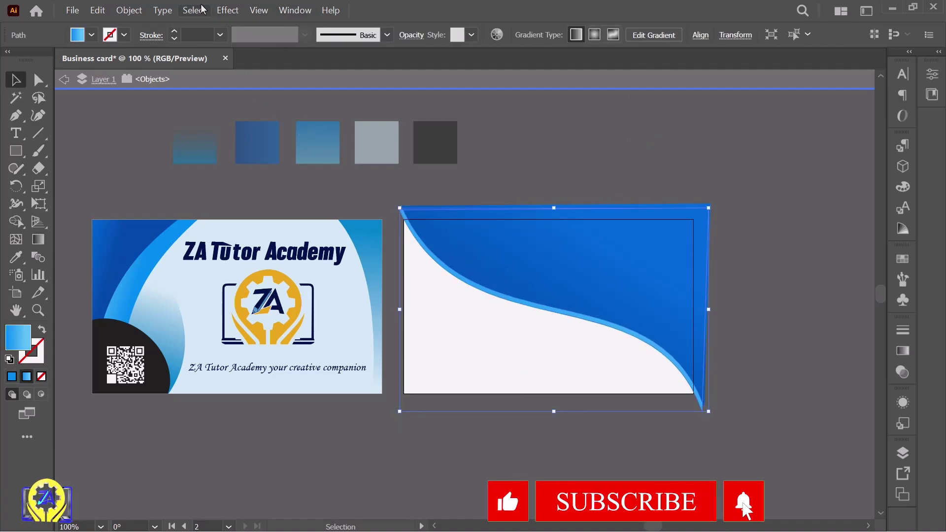
click(227, 9)
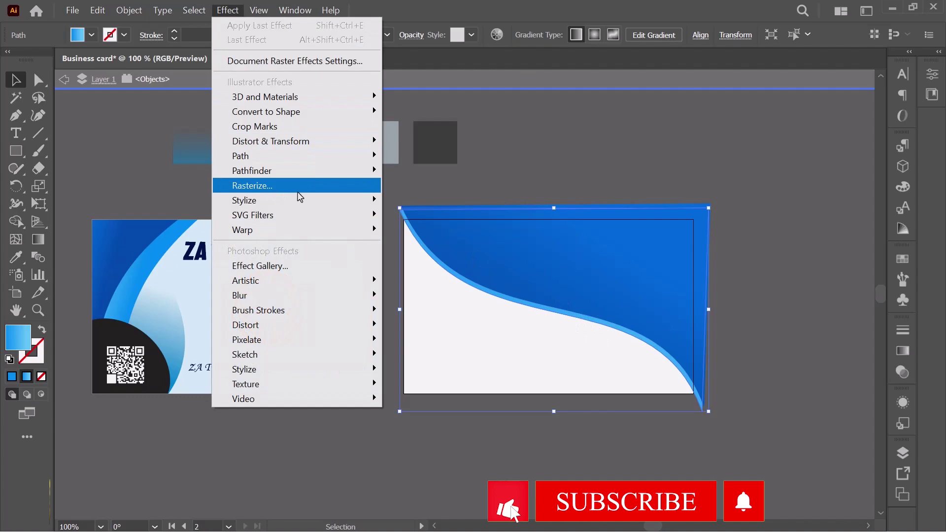
mouse_move(375, 201)
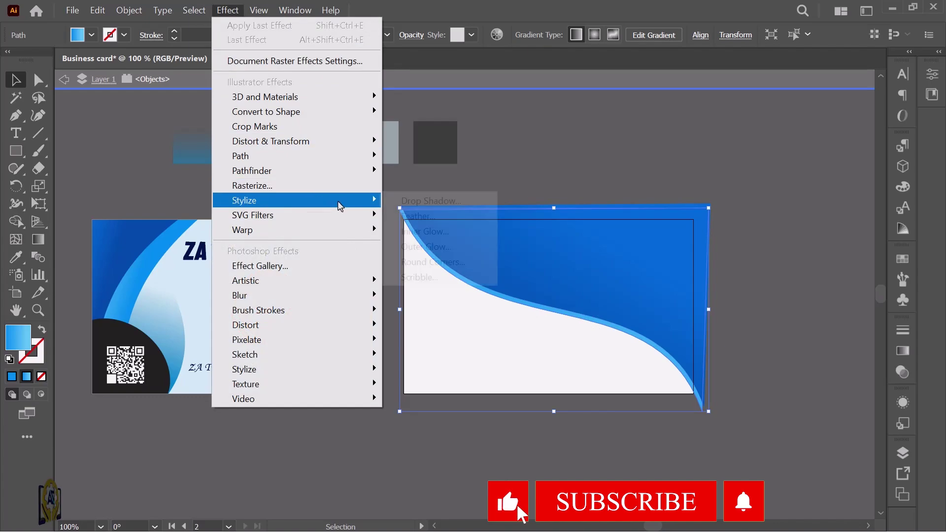
click(431, 201)
drag(775, 302, 859, 308)
click(797, 384)
click(797, 407)
click(797, 423)
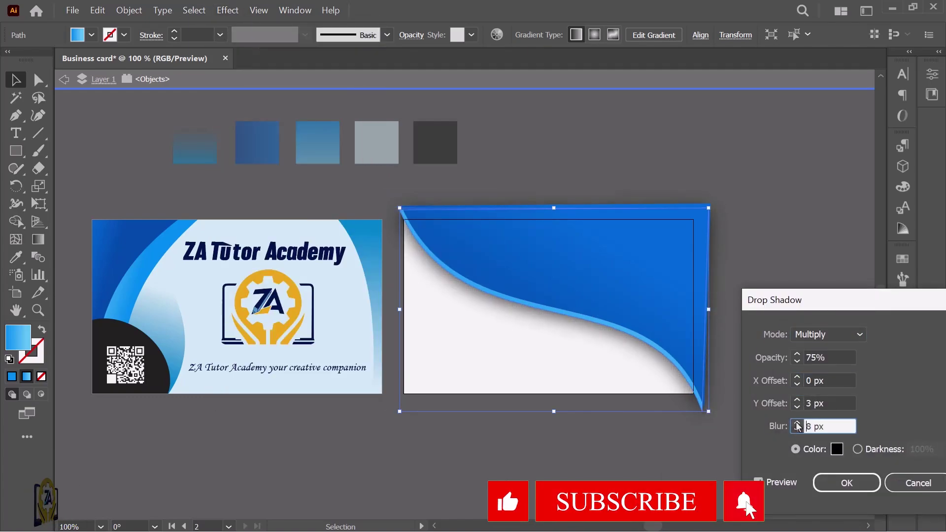
click(797, 408)
click(797, 377)
click(797, 430)
click(797, 399)
click(846, 483)
click(723, 292)
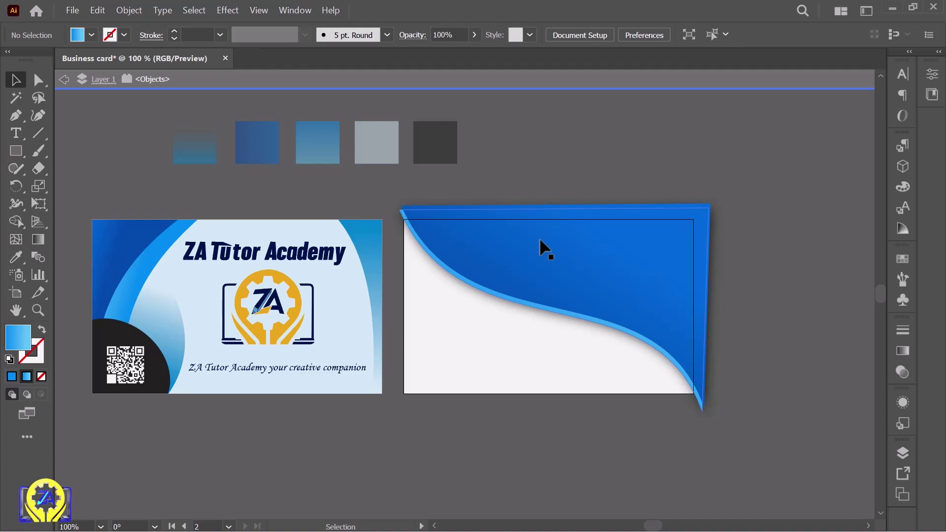
Copy the front's QR code onto the back artboard and recolor it with the dark blue gradient swatch
double_click(134, 379)
drag(133, 377, 129, 346)
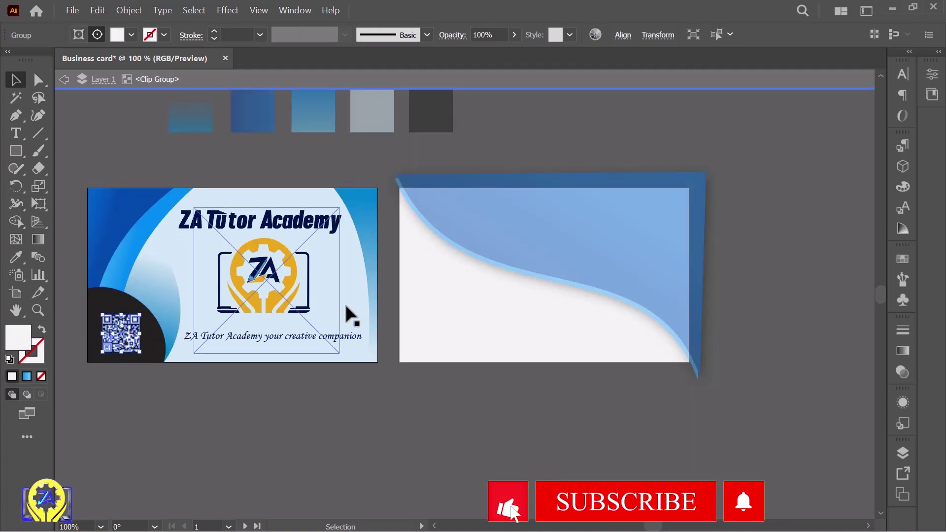
double_click(508, 392)
key(ctrl+v)
key(ctrl+minus)
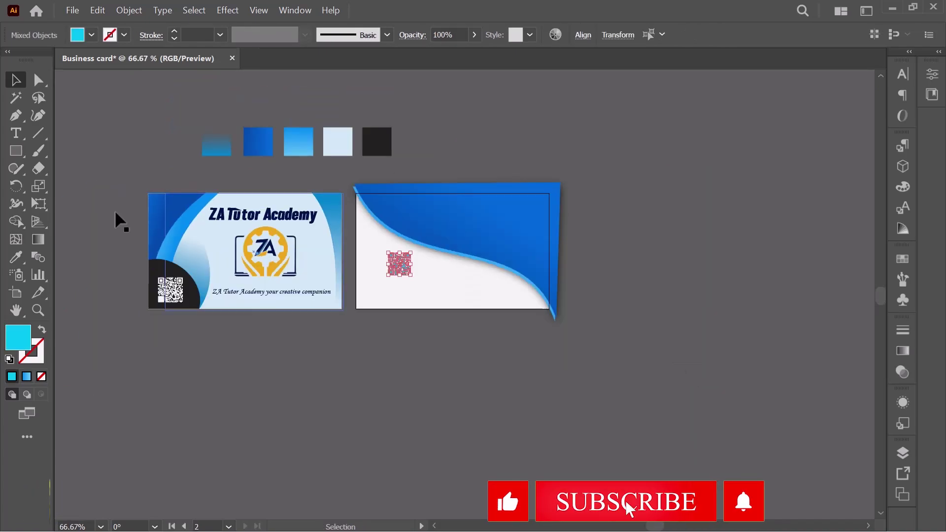
click(16, 257)
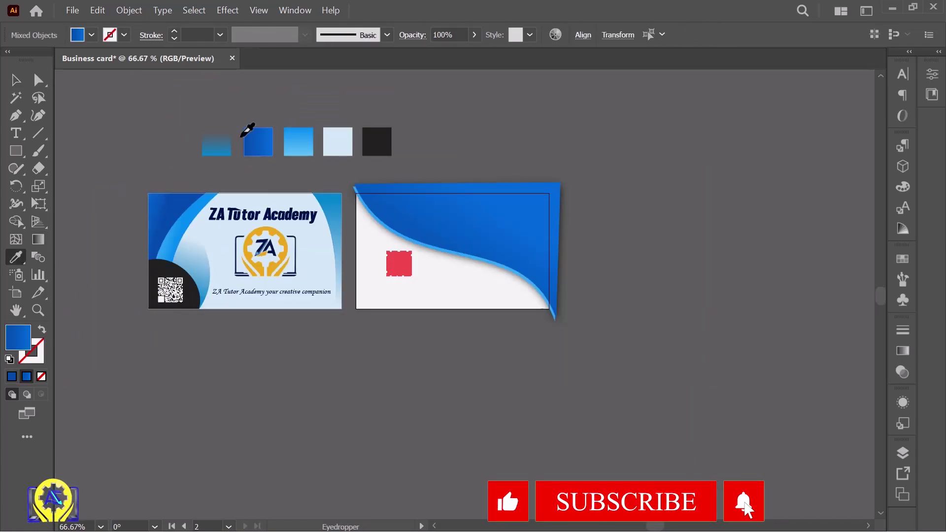
click(17, 81)
Resize the QR code and place it in the lower left of the back's white area
scroll(481, 231, up, 2)
drag(295, 309, 258, 351)
drag(290, 311, 344, 291)
drag(313, 369, 297, 350)
drag(268, 317, 271, 337)
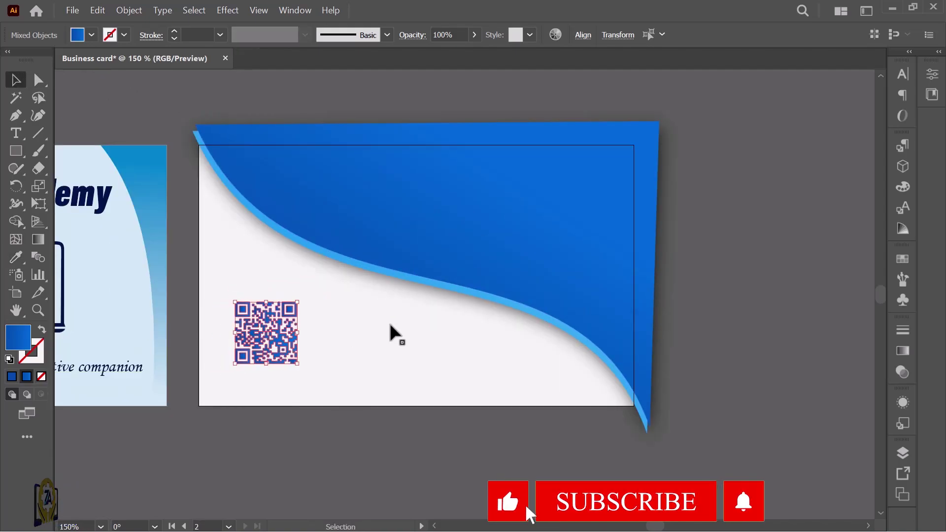
Add the ZA Tutor Academy heading beside the QR code and recolor it with the navy of the front title
click(18, 133)
click(380, 327)
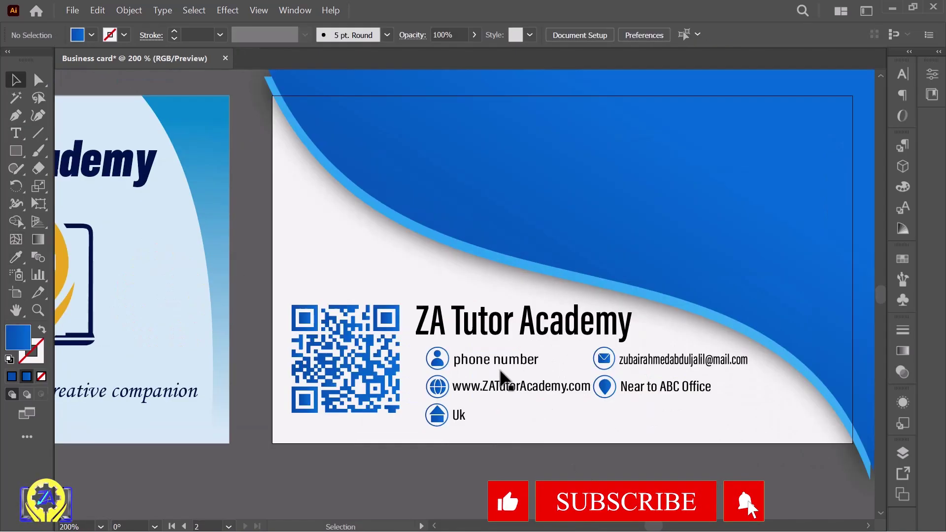
click(493, 320)
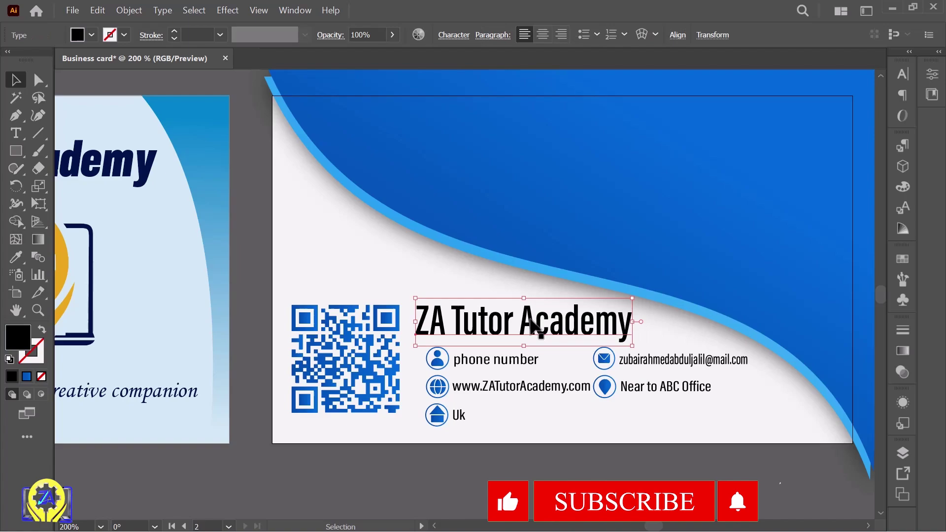
key(i)
click(138, 161)
click(15, 80)
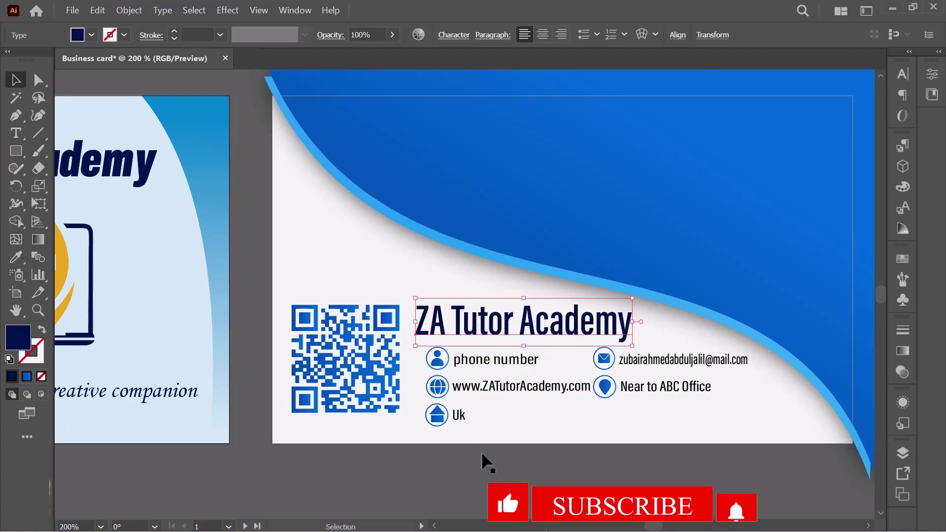
click(481, 458)
Recolor the contact details text under the heading with the same navy sampled from the front title
click(465, 362)
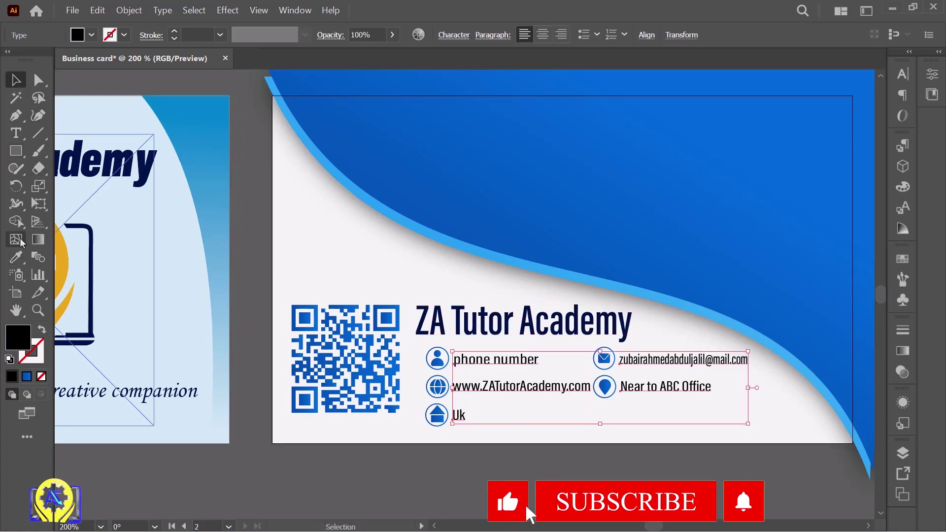
click(17, 257)
click(138, 165)
click(16, 80)
click(553, 450)
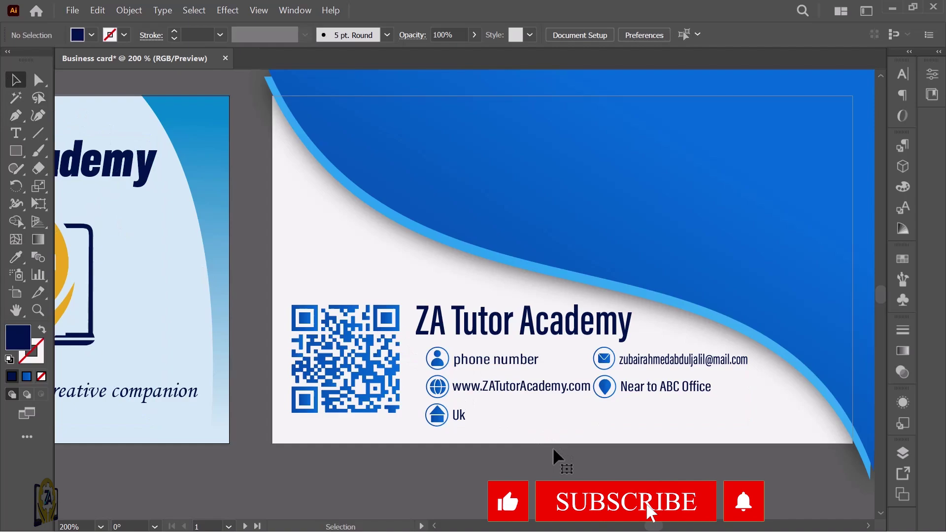
Try recoloring the inner squares in the QR code's three corners golden yellow
click(388, 318)
shift+click(304, 319)
shift+click(304, 400)
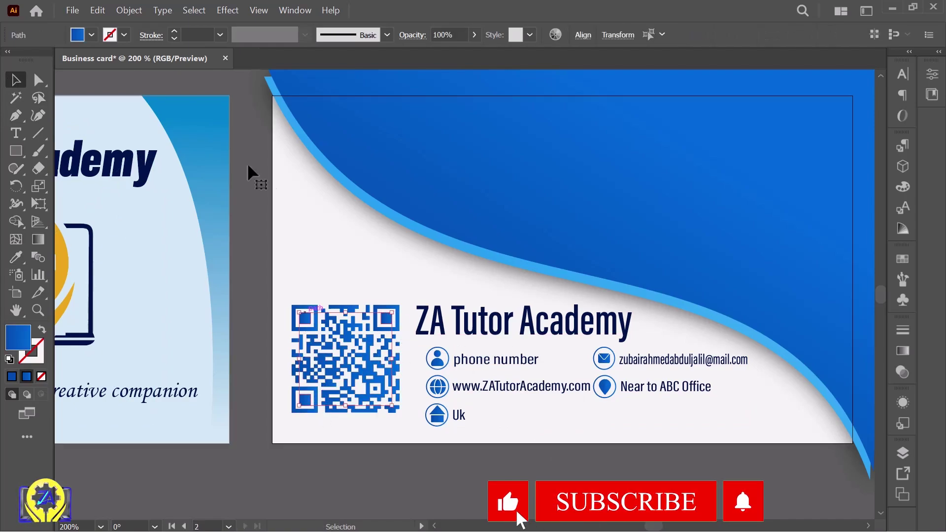
double_click(18, 337)
drag(610, 400, 610, 435)
text(f9dd0d)
click(759, 276)
click(353, 281)
scroll(374, 323, down, 2)
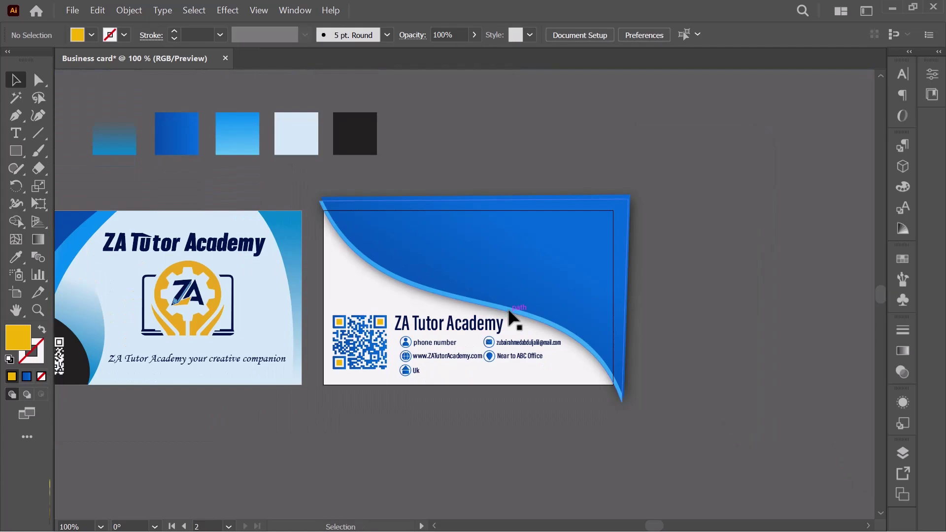
scroll(509, 311, right, 1)
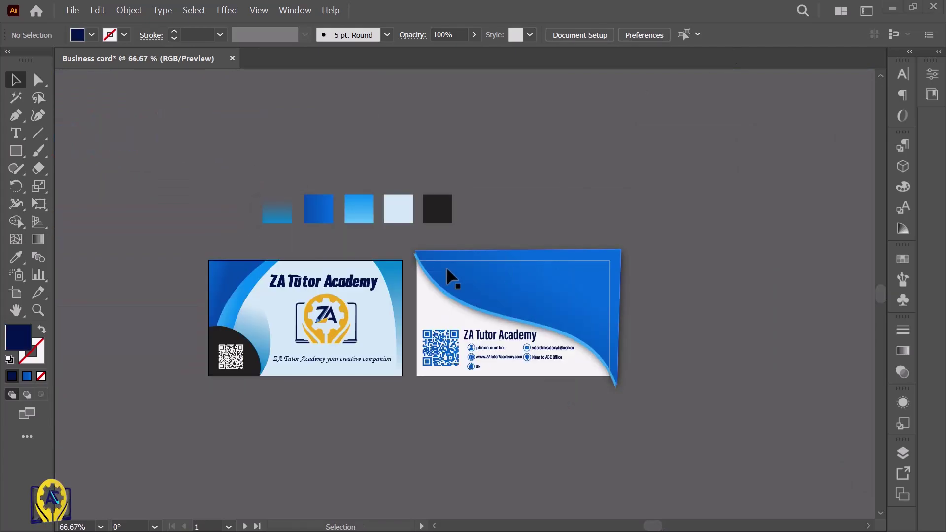
Copy the front's ZA logo for the upper right blue area of the back
key(ctrl+1)
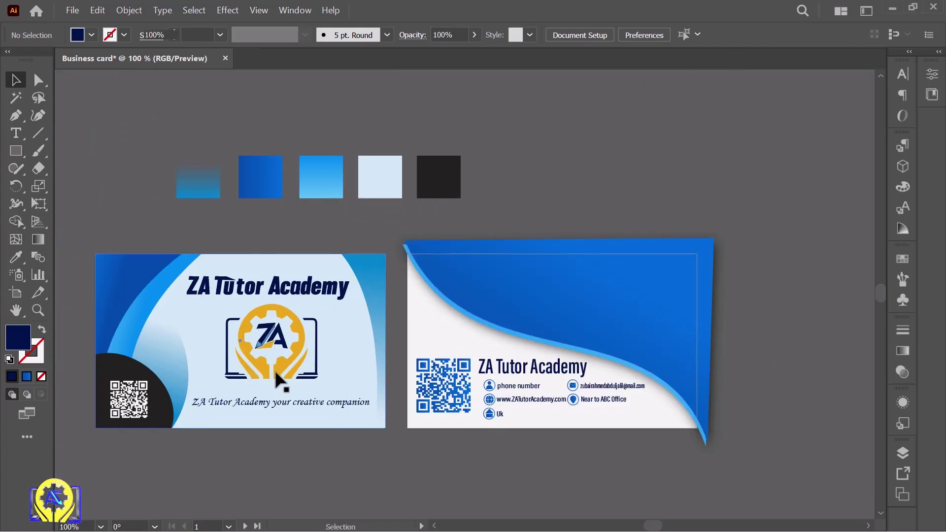
click(275, 373)
double_click(275, 373)
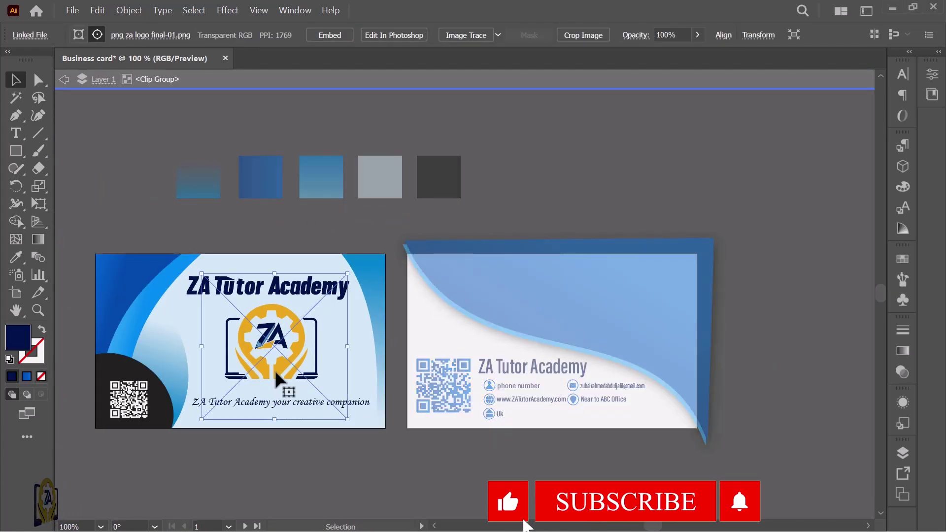
key(ctrl+c)
Position the copied ZA Tutor Academy title in the back's blue area, nudging it right until it sits close to the logo
drag(558, 297, 557, 300)
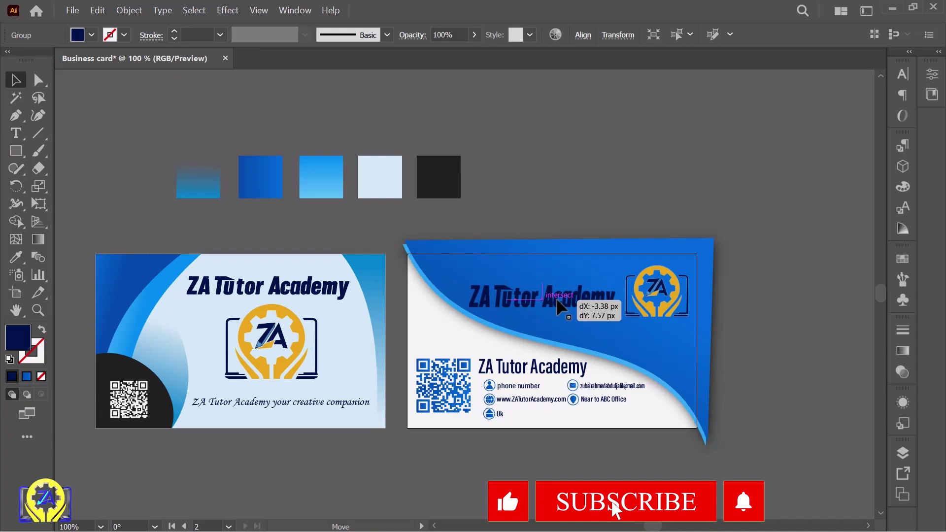
key(Right)
key(Right)
key(Right)
key(Right)
key(Right)
key(Right)
key(Right)
key(Right)
key(Right)
key(Right)
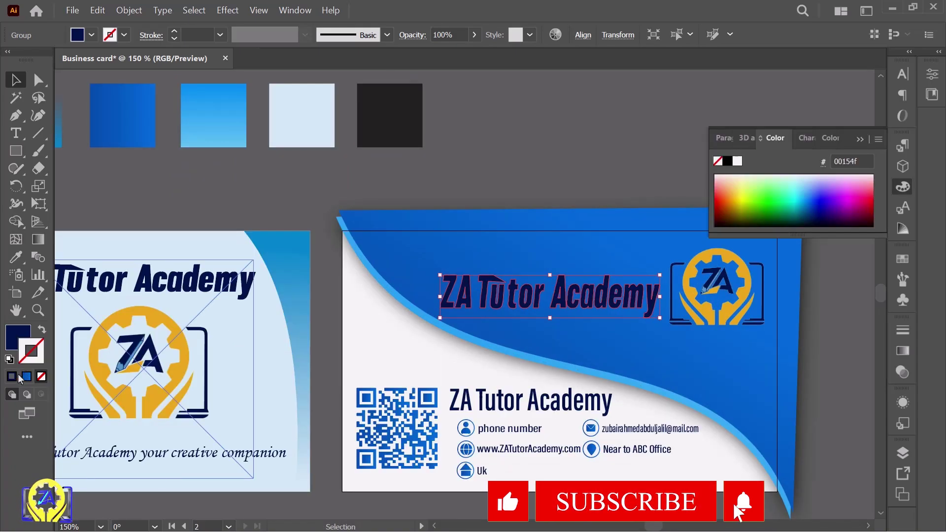
Give the title on the blue area a white (ffffff) 2 px stroke aligned to the outside
click(11, 380)
double_click(31, 351)
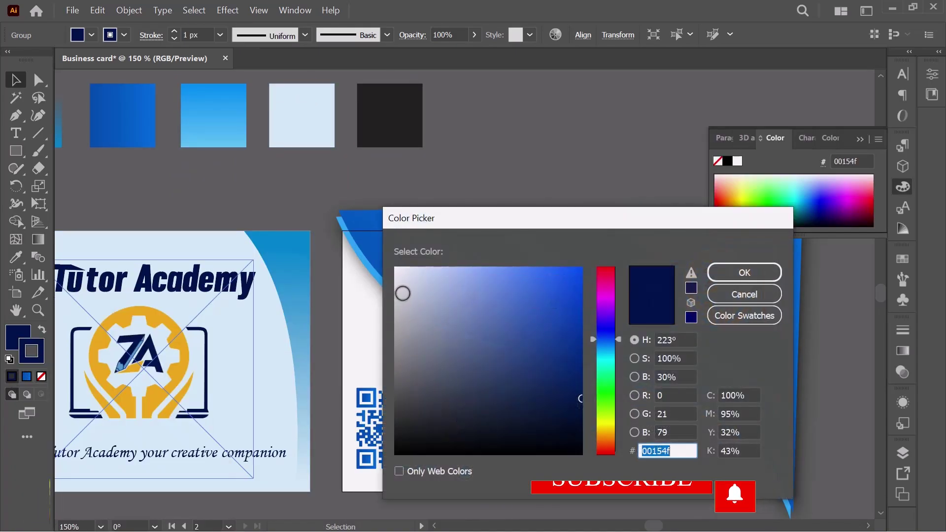
click(729, 273)
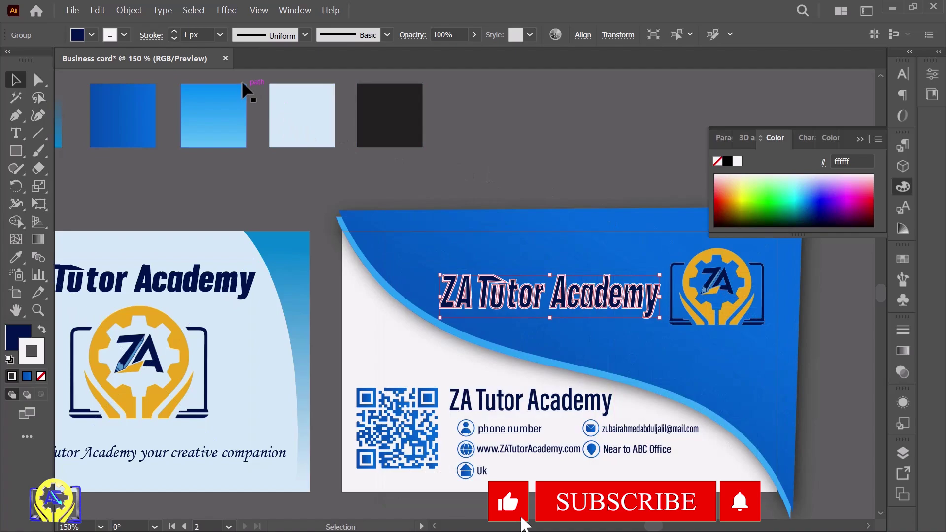
click(174, 30)
click(151, 35)
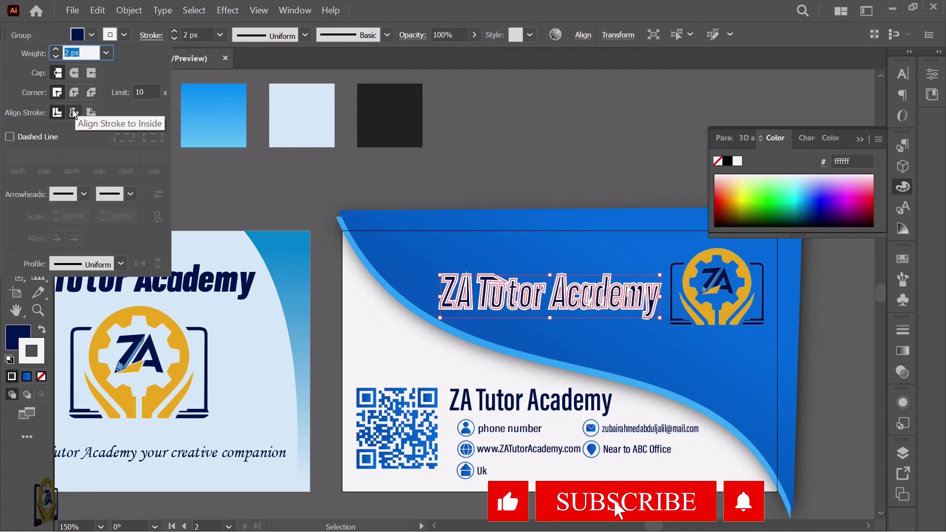
click(90, 112)
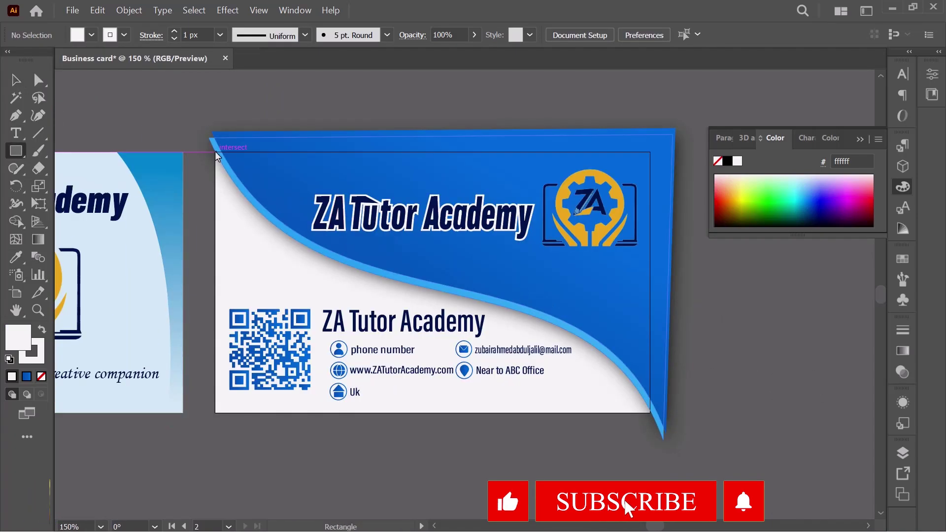
Draw a rectangle of about 270 by 162 px that exactly covers the back artboard, corner to corner
drag(215, 153, 651, 413)
scroll(649, 282, up, 3)
scroll(570, 226, down, 2)
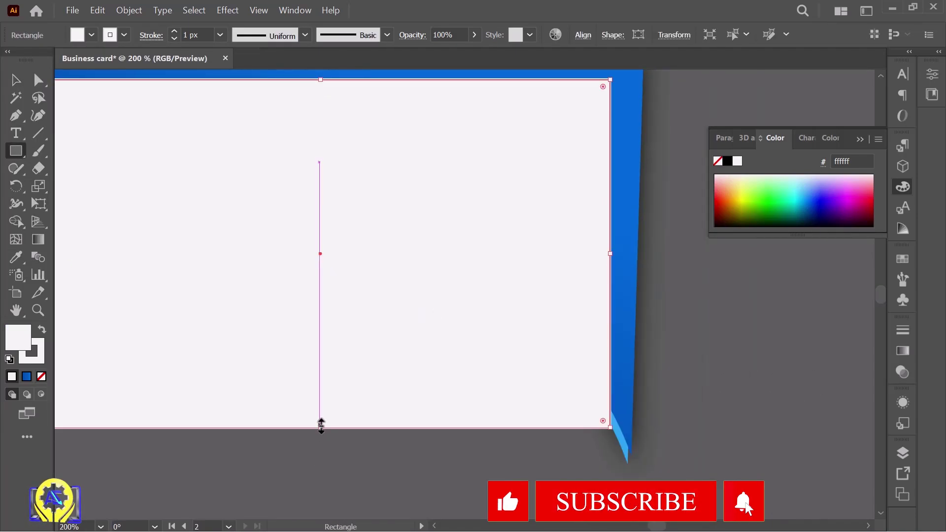
scroll(322, 426, left, 3)
scroll(291, 216, up, 3)
Select all of the back's artwork together with the covering rectangle and make a clipping mask from it
click(15, 81)
drag(125, 112, 743, 523)
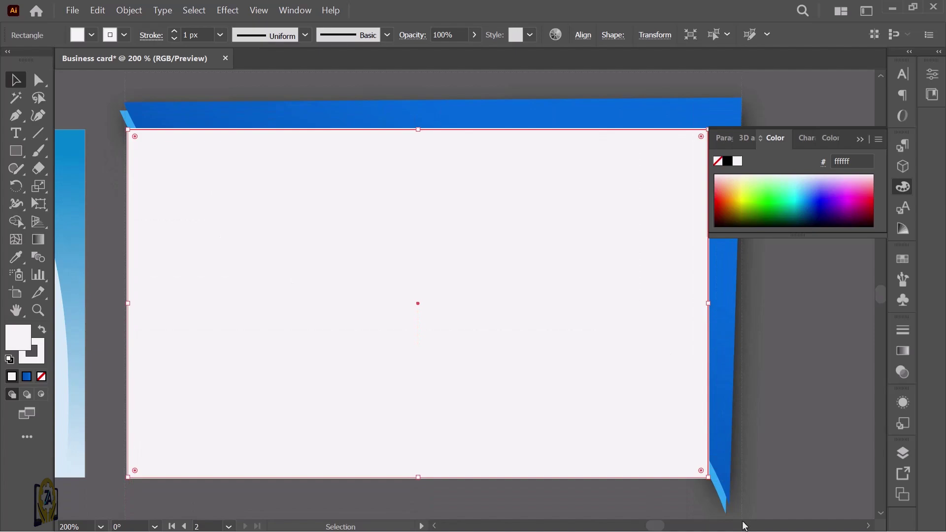
key(ctrl+a)
scroll(482, 260, down, 1)
right_click(482, 261)
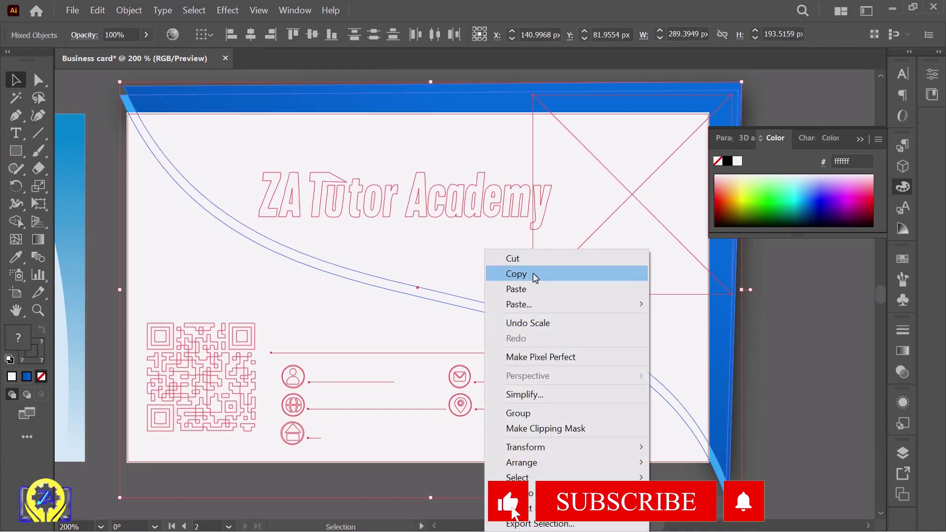
click(559, 429)
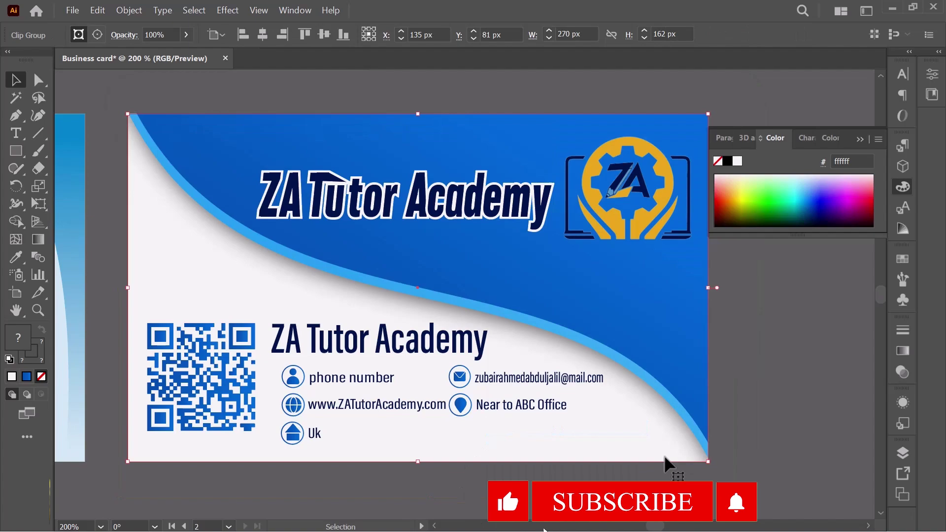
click(777, 434)
Collapse the floating Color panel so that it no longer covers the back of the card
scroll(539, 338, down, 2)
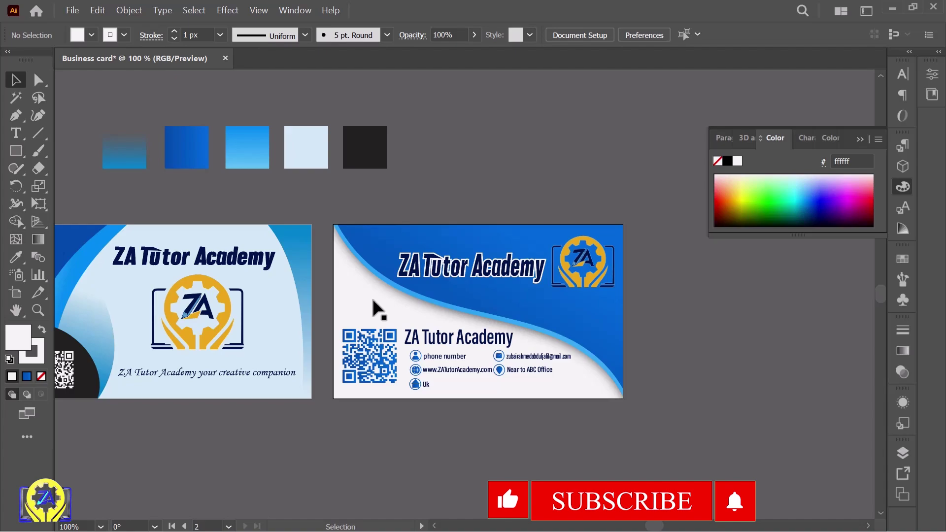
scroll(375, 308, left, 3)
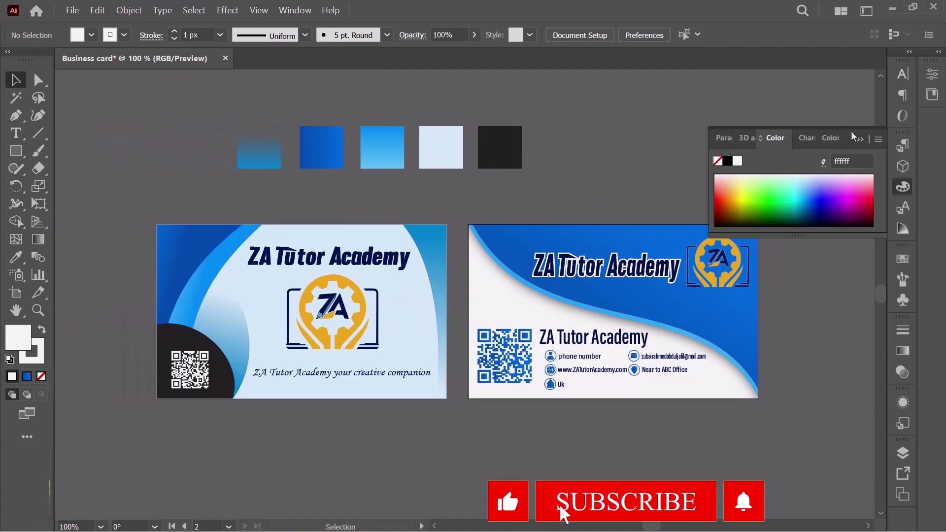
click(860, 143)
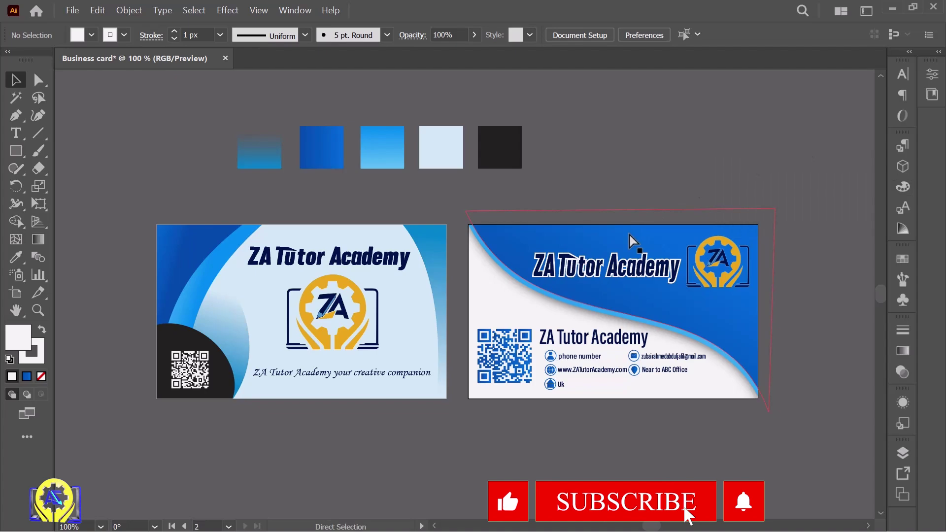
Inspect the finished front and back of the business card, including the logo, titles, QR codes and contact details
scroll(629, 235, up, 2)
scroll(629, 235, down, 2)
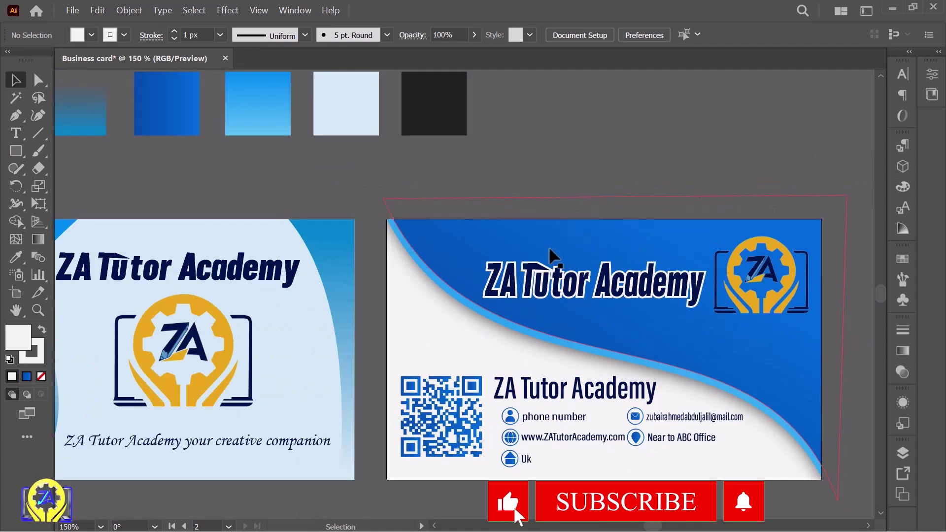
scroll(550, 249, up, 1)
scroll(549, 249, right, 1)
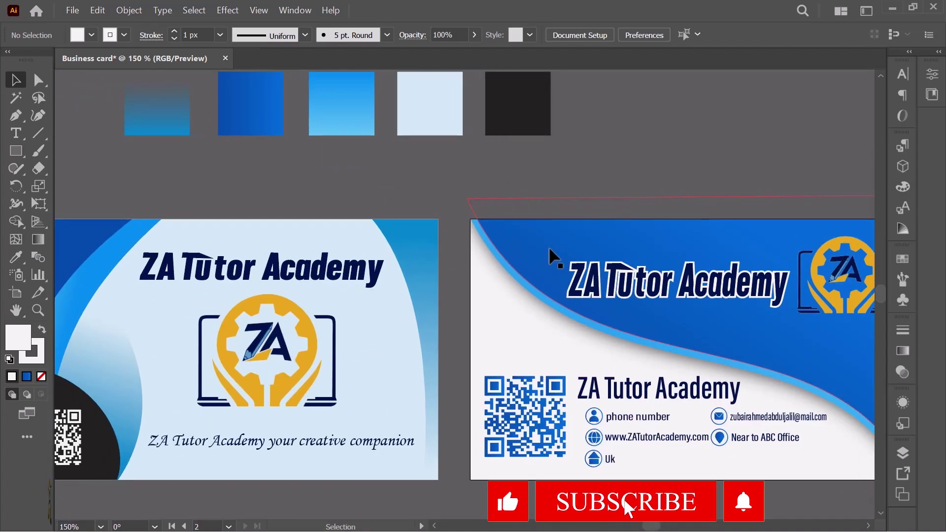
scroll(548, 246, down, 1)
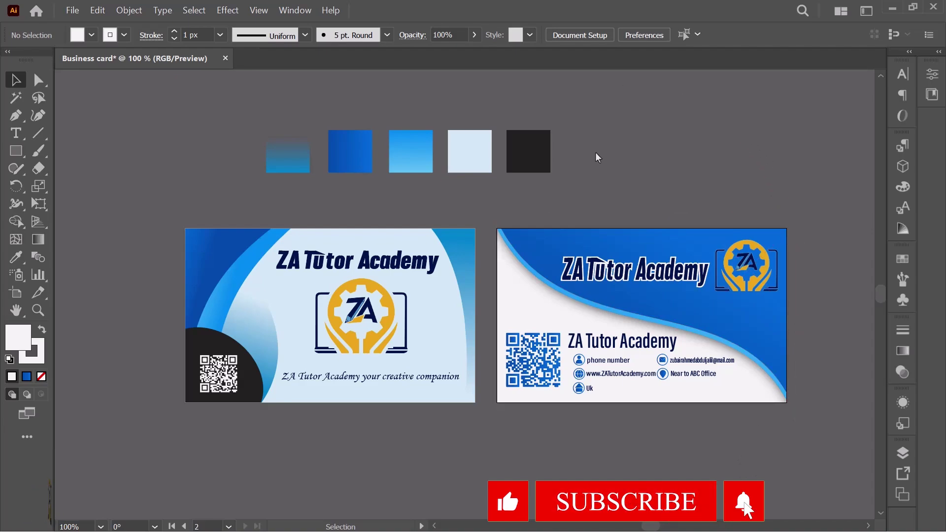
key(ctrl+equal)
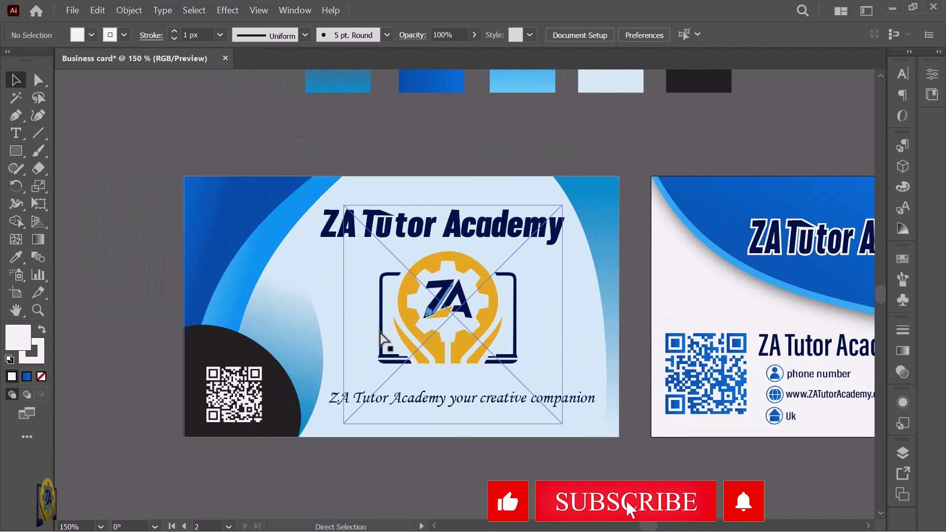
key(ctrl+equal)
key(ctrl+equal)
key(ctrl+minus)
key(ctrl+minus)
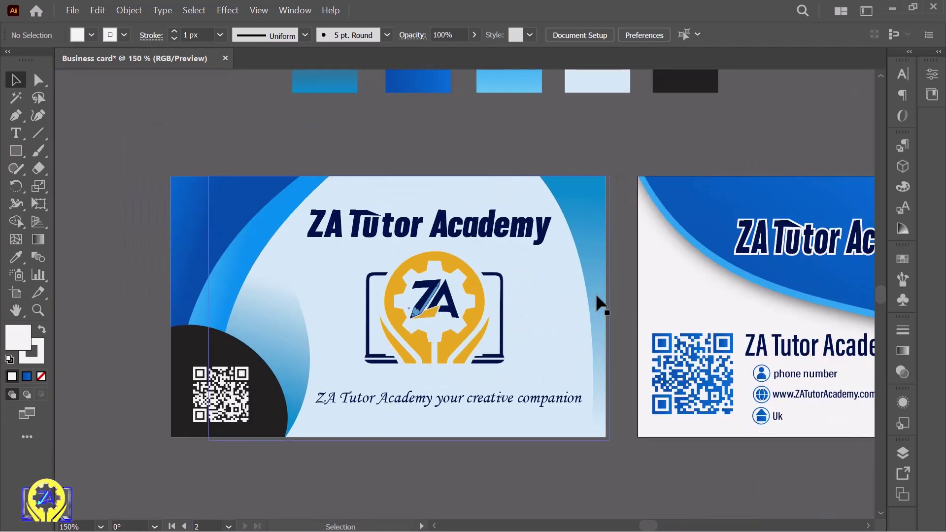
scroll(601, 303, right, 8)
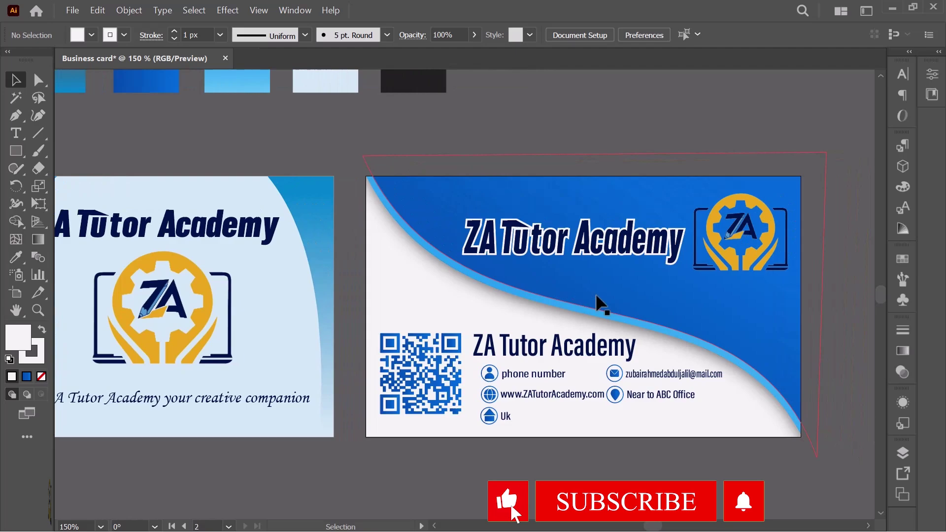
scroll(596, 296, right, 2)
alt+scroll(596, 297, up, 4)
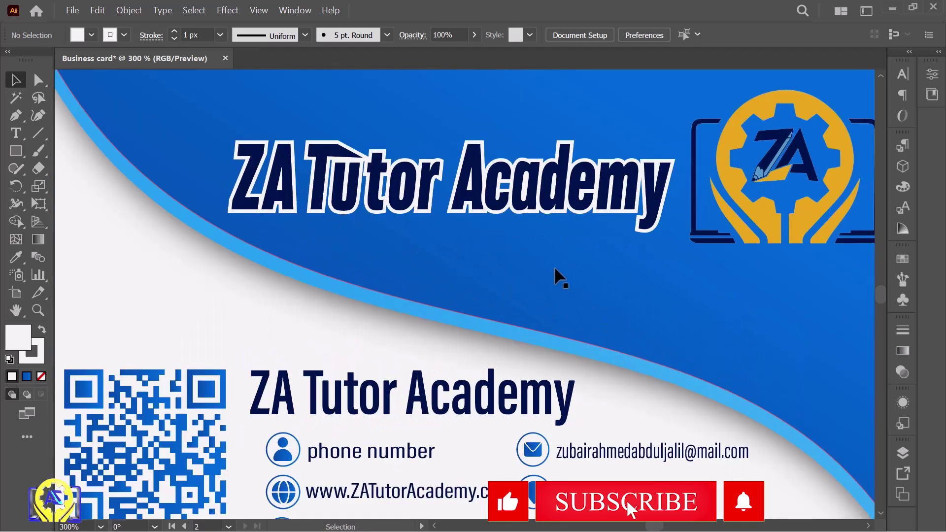
scroll(619, 269, down, 5)
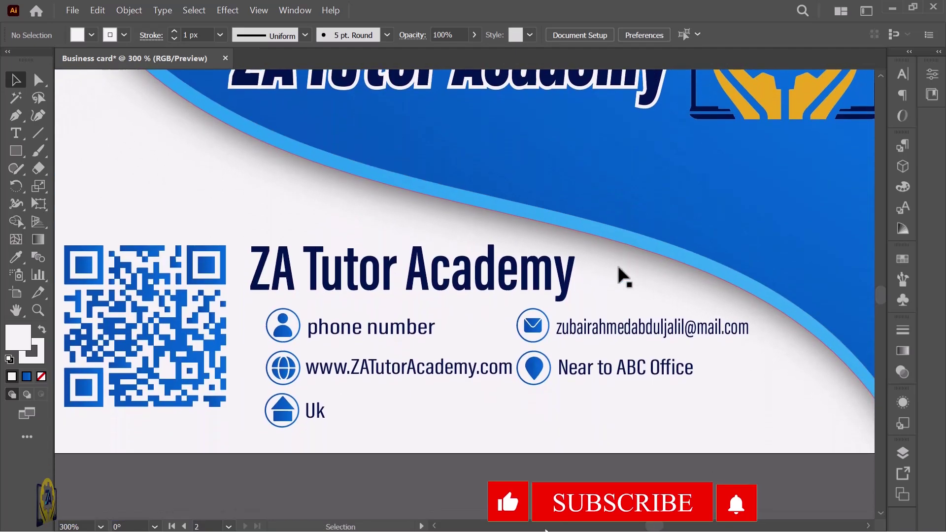